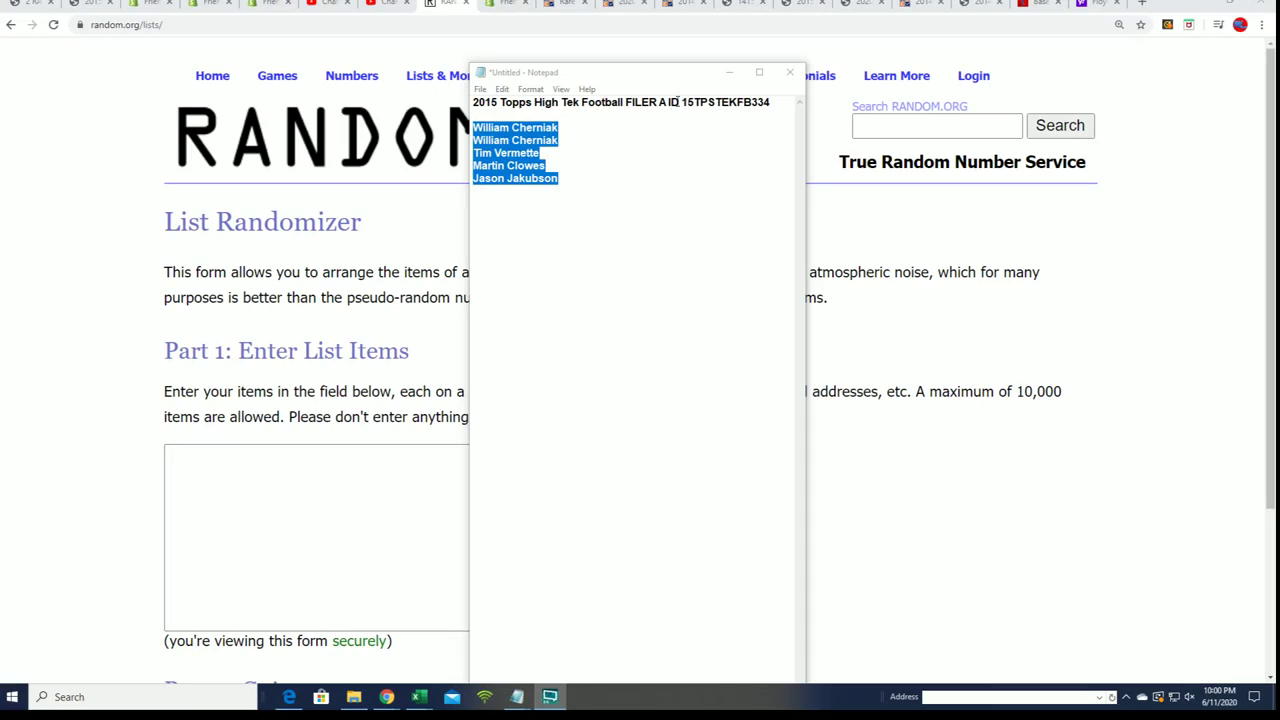
Compare the filler names with both rounds of owner names in the 2 RANDOM TEAMS note and minimize the filler note.
left_click(560, 165)
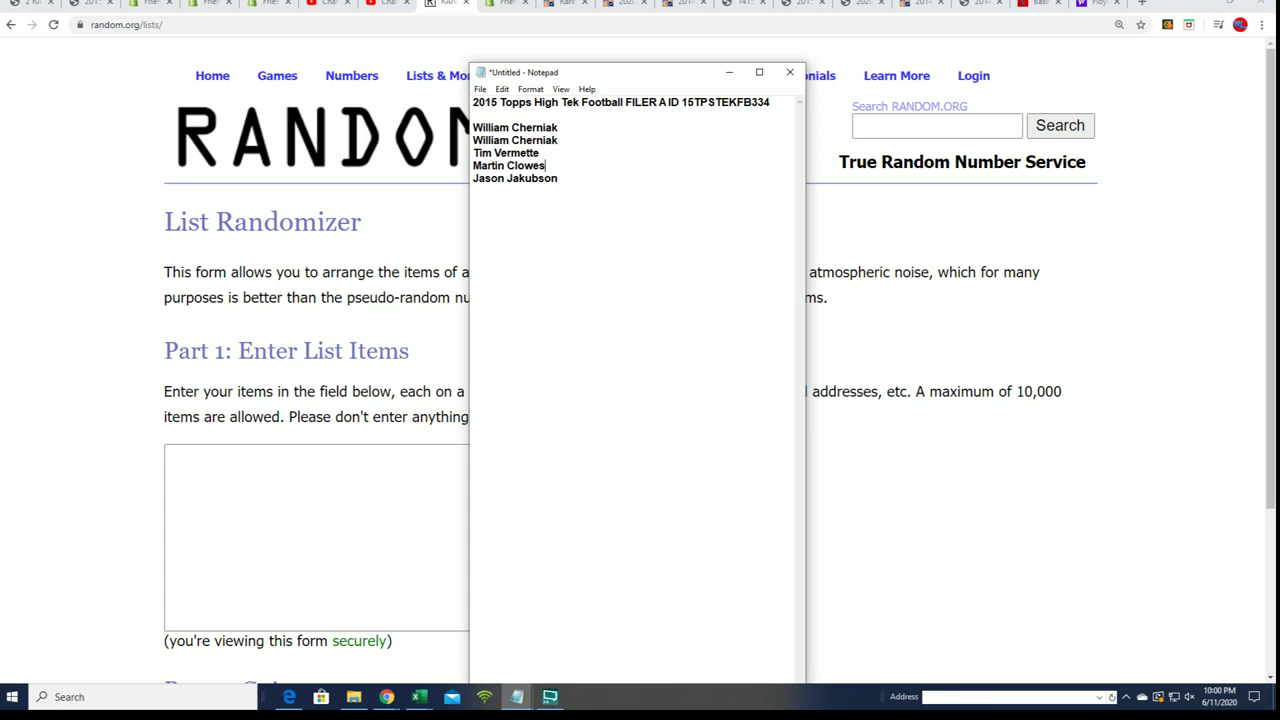
key("alt+Tab")
left_click_drag(771, 157, 780, 45)
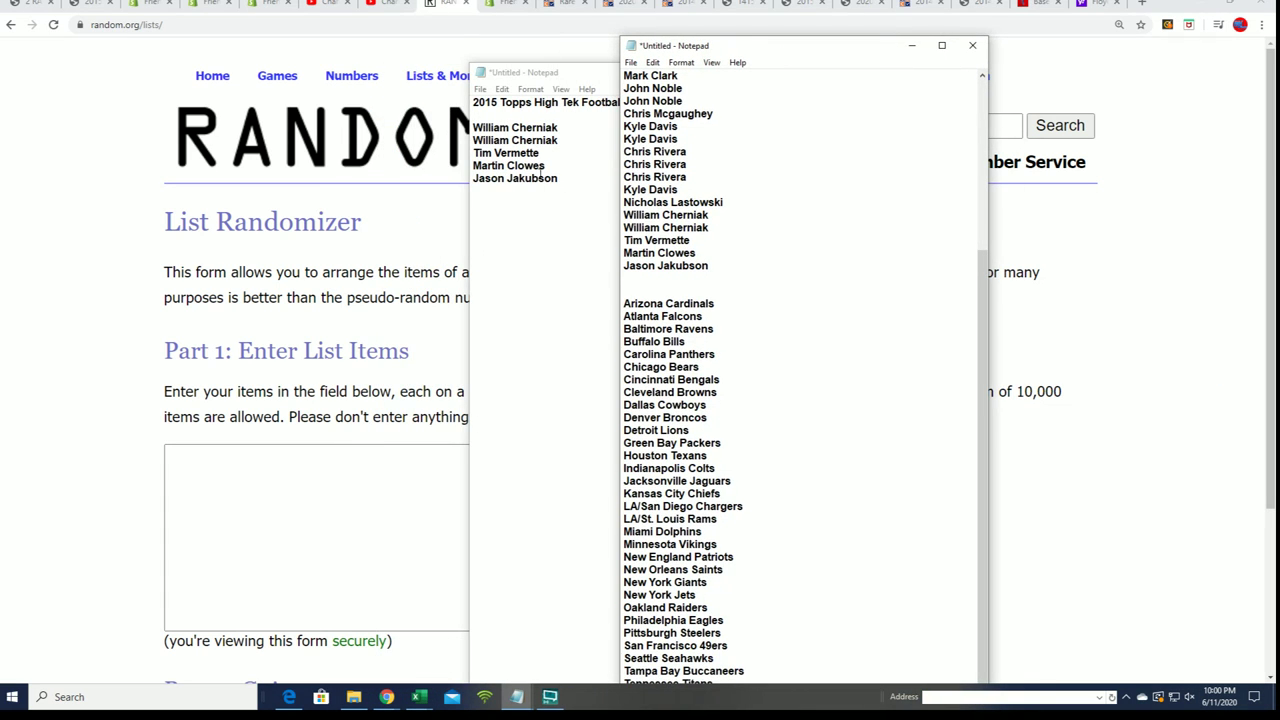
scroll(675, 207, "up", 3)
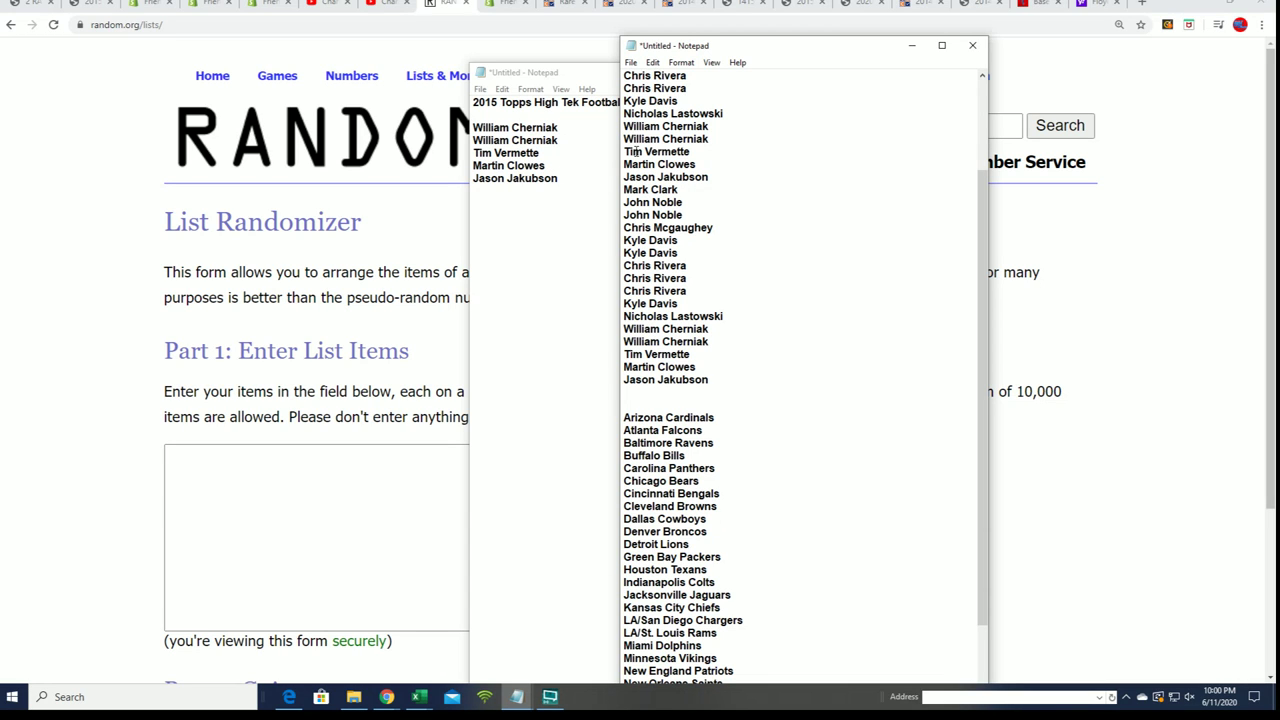
scroll(670, 190, "up", 4)
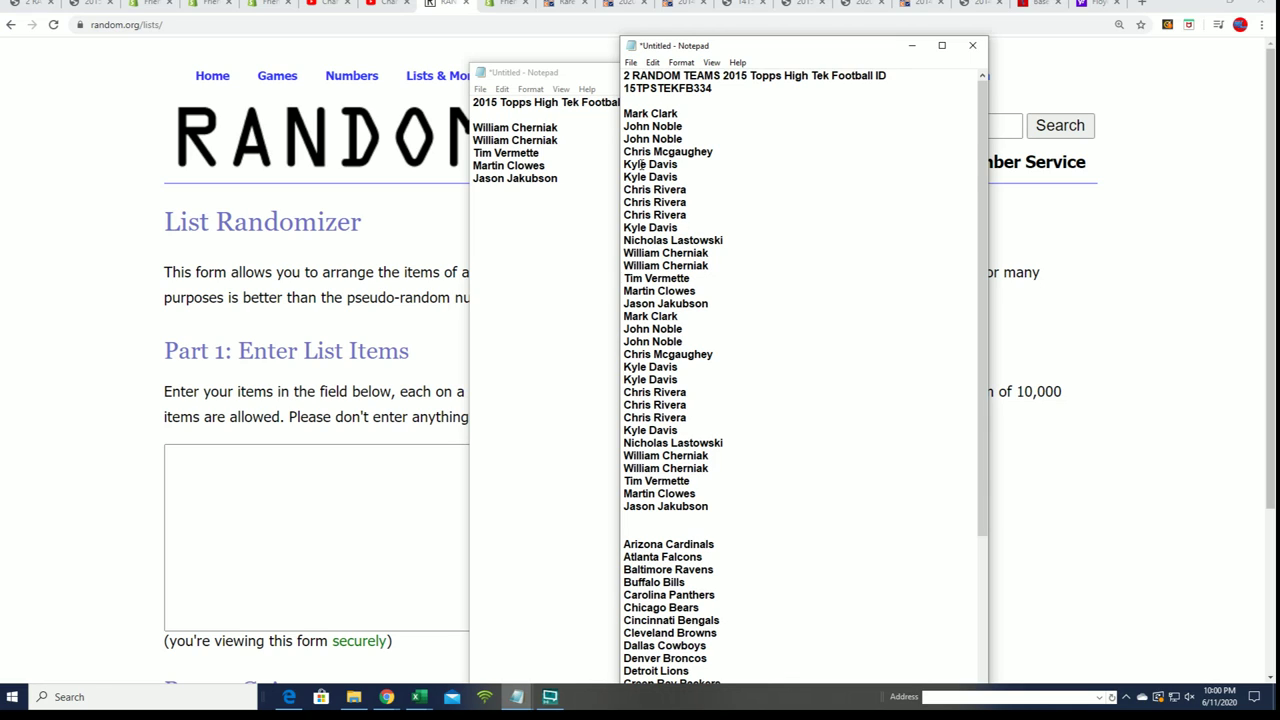
left_click_drag(709, 303, 624, 254)
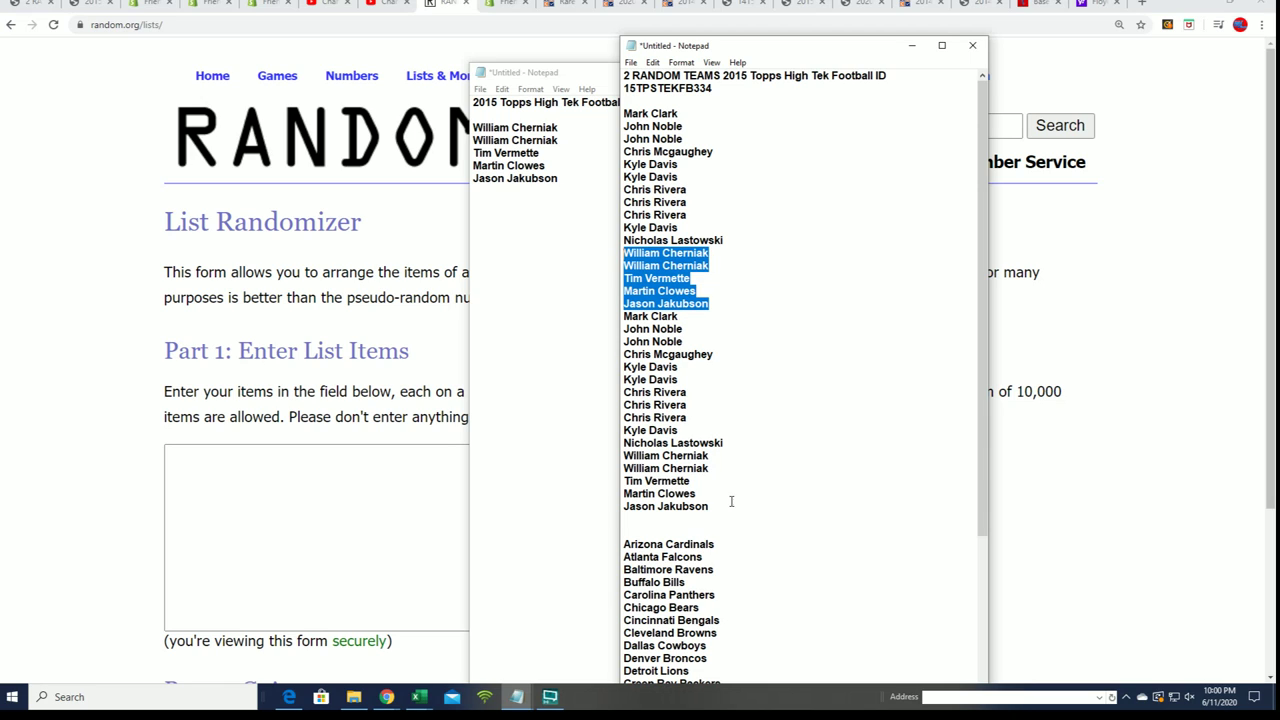
left_click_drag(731, 501, 623, 452)
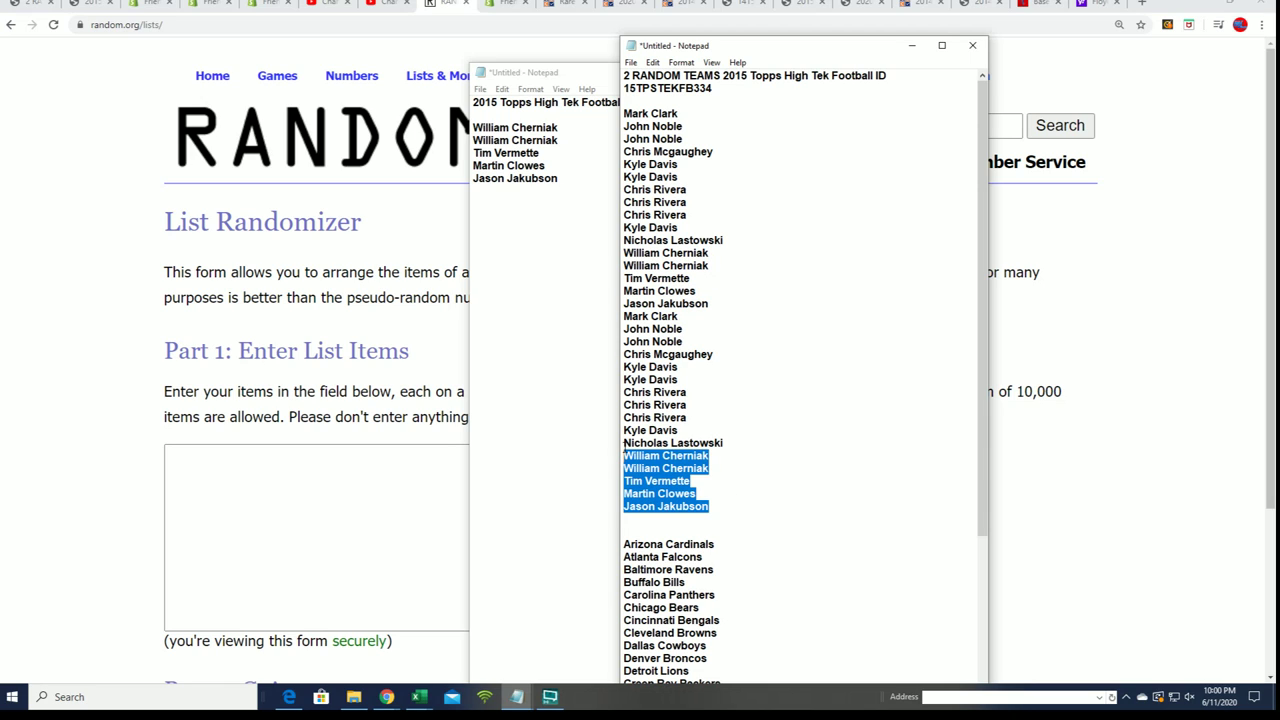
left_click(584, 72)
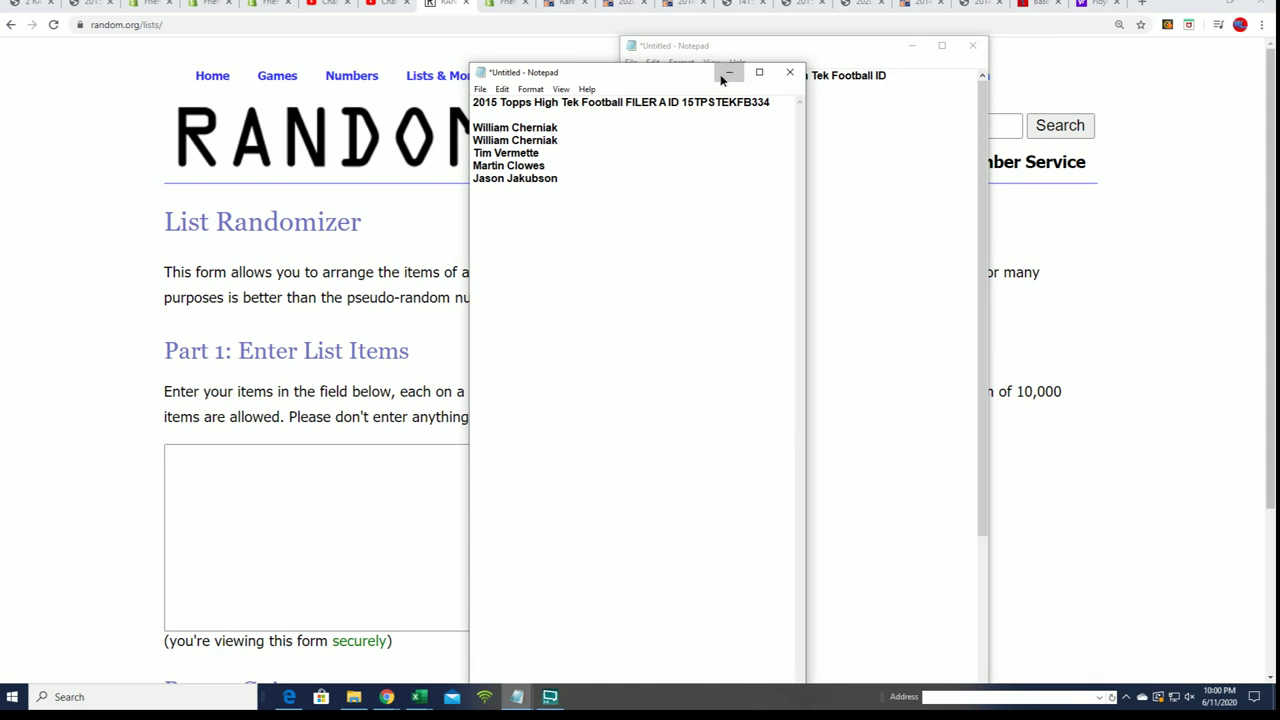
left_click(729, 72)
left_click(795, 208)
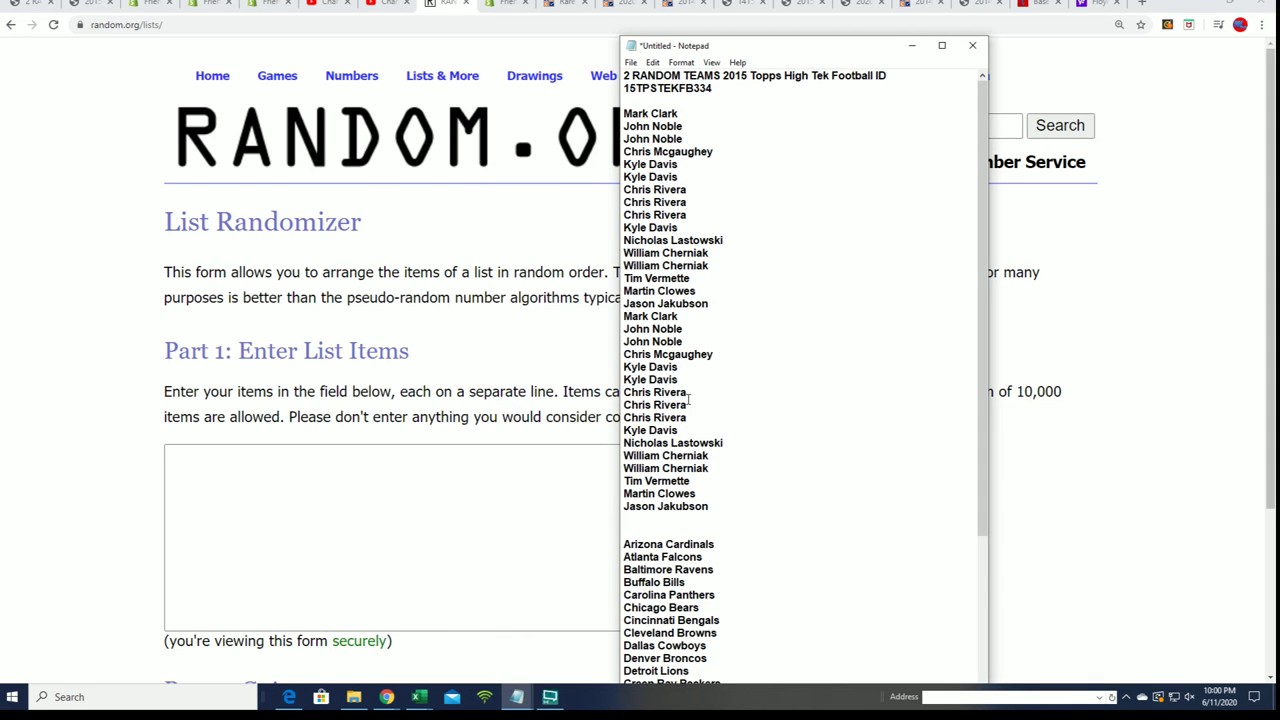
Copy the full owner name list, both rounds, from the note into the empty List Randomizer items field.
left_click_drag(738, 503, 620, 117)
right_click(687, 156)
left_click(699, 197)
left_click(179, 493)
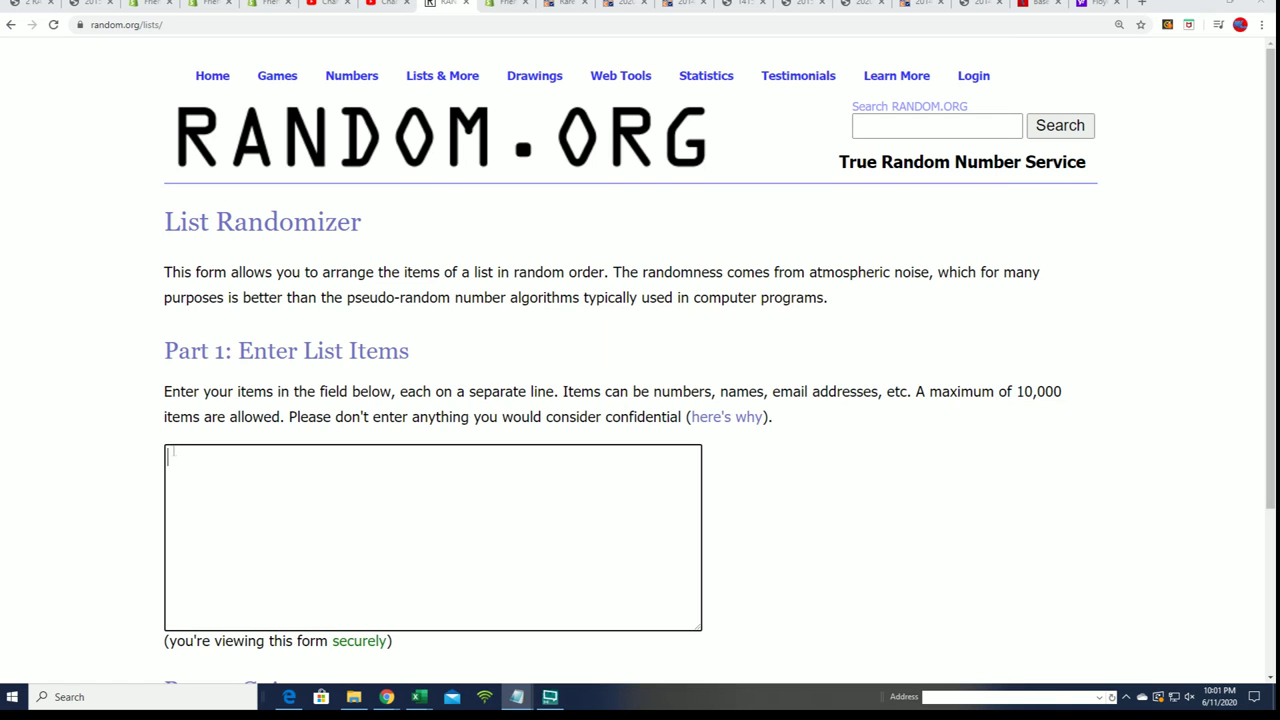
right_click(195, 455)
left_click(226, 557)
Randomize the owner name list seven times.
scroll(843, 523, "down", 3)
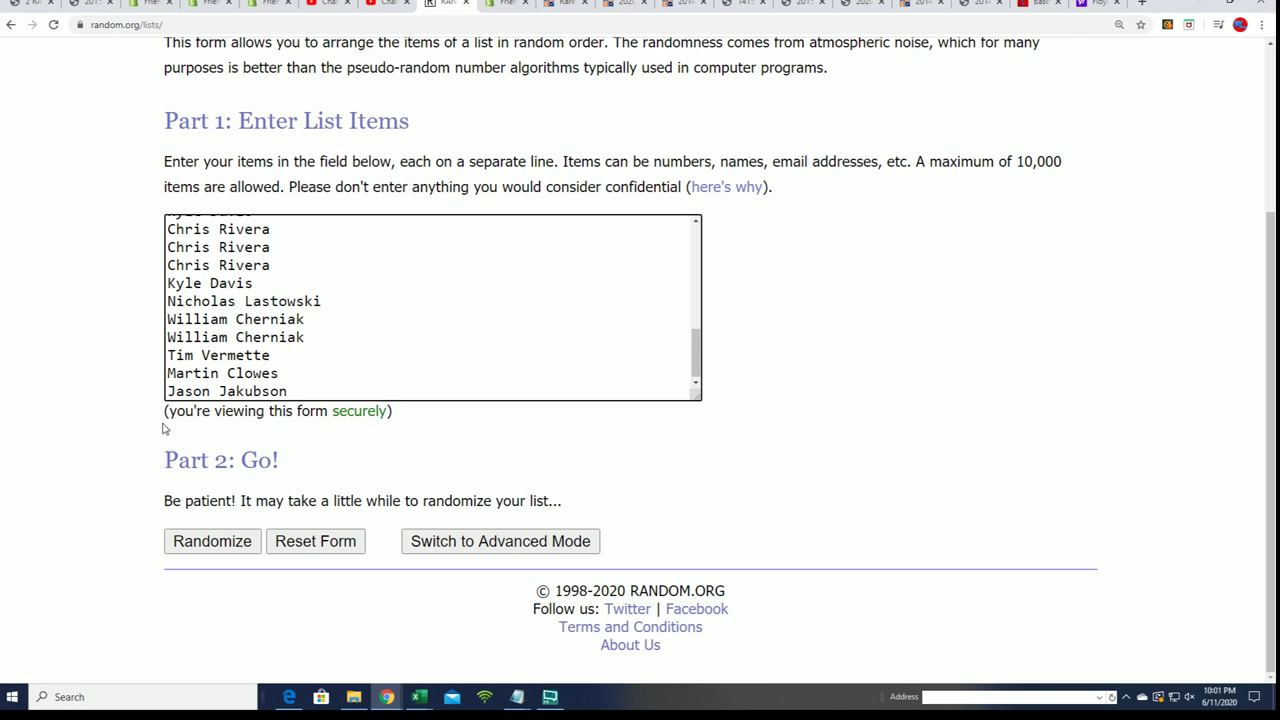
left_click(213, 545)
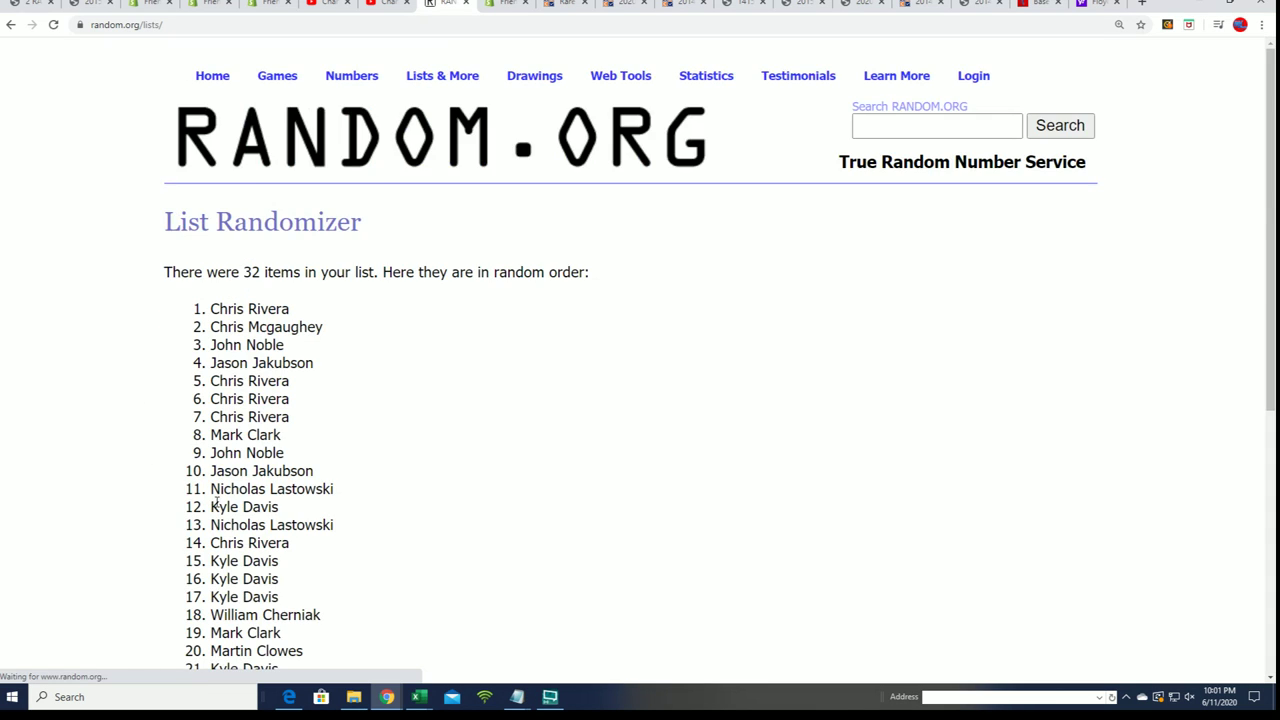
scroll(215, 503, "down", 5)
left_click(194, 537)
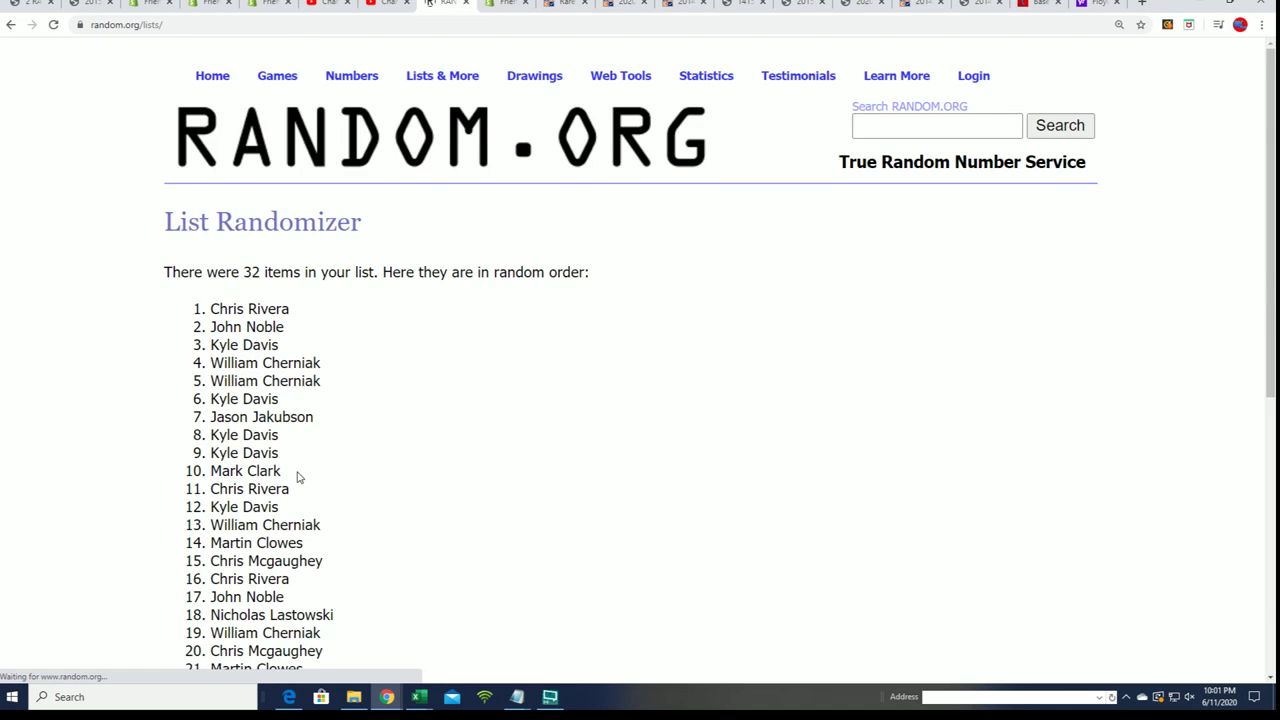
scroll(297, 477, "down", 4)
left_click(194, 648)
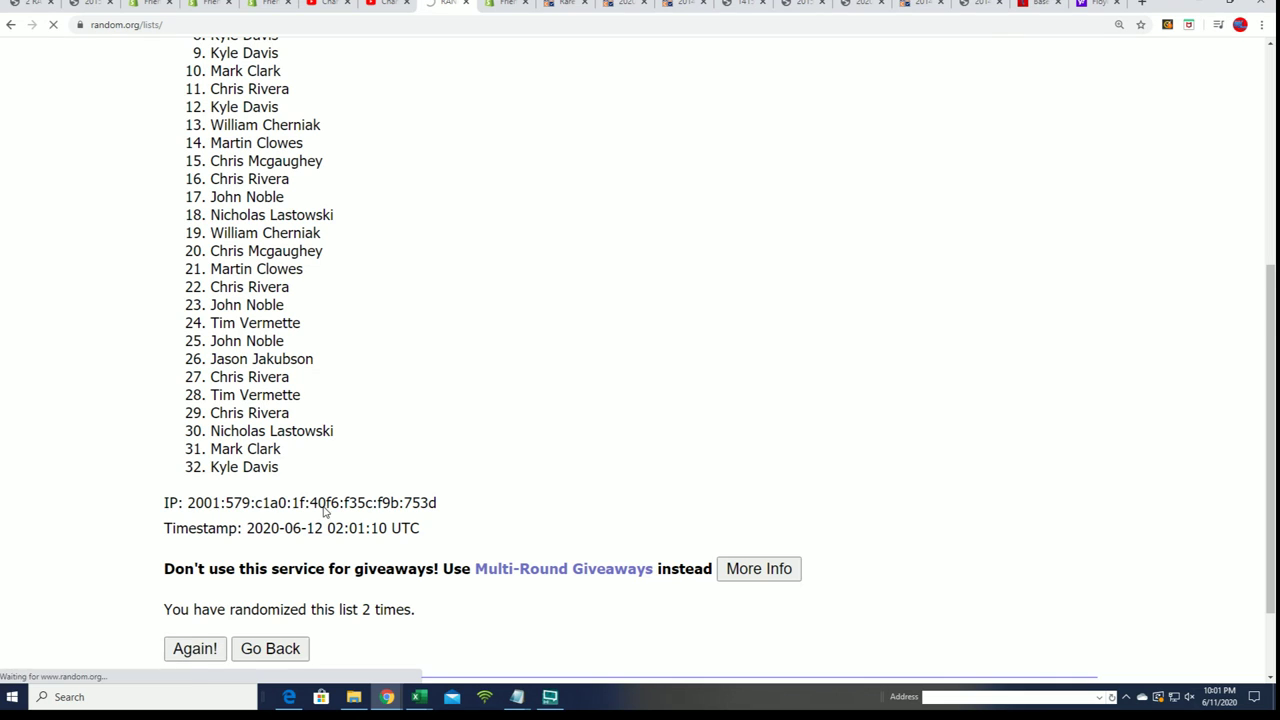
scroll(260, 545, "down", 5)
left_click(192, 544)
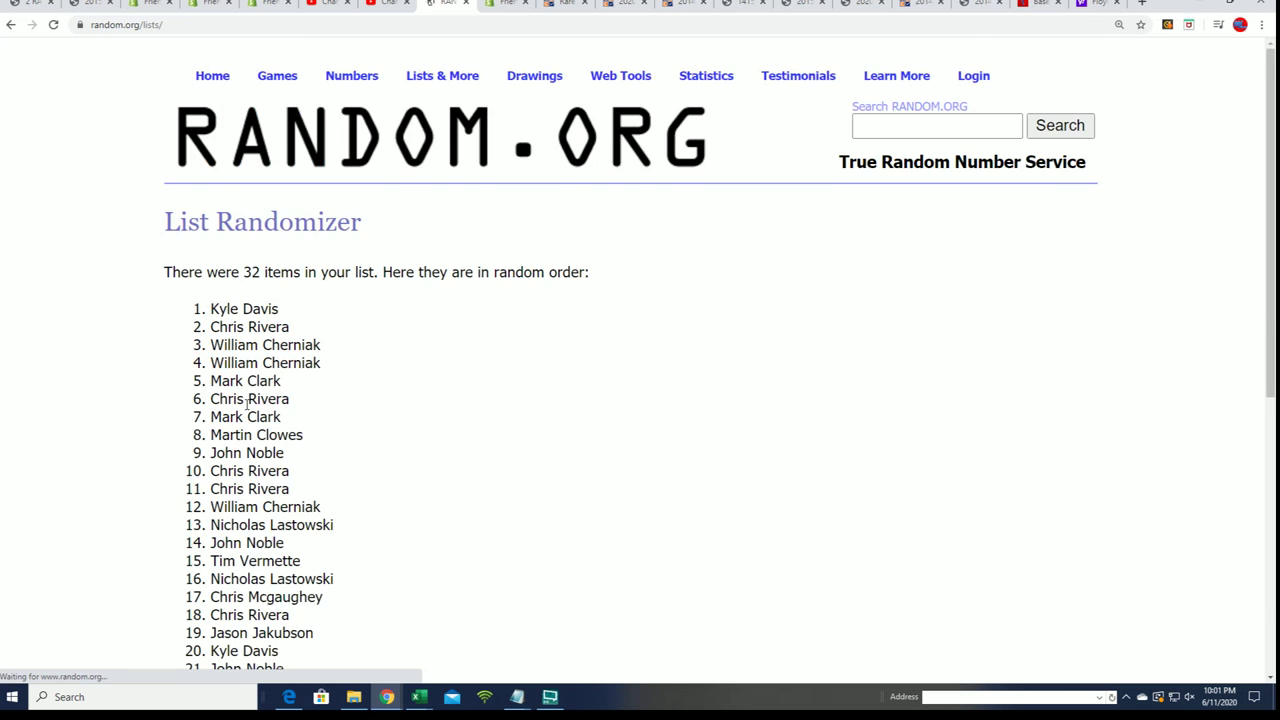
scroll(170, 480, "down", 5)
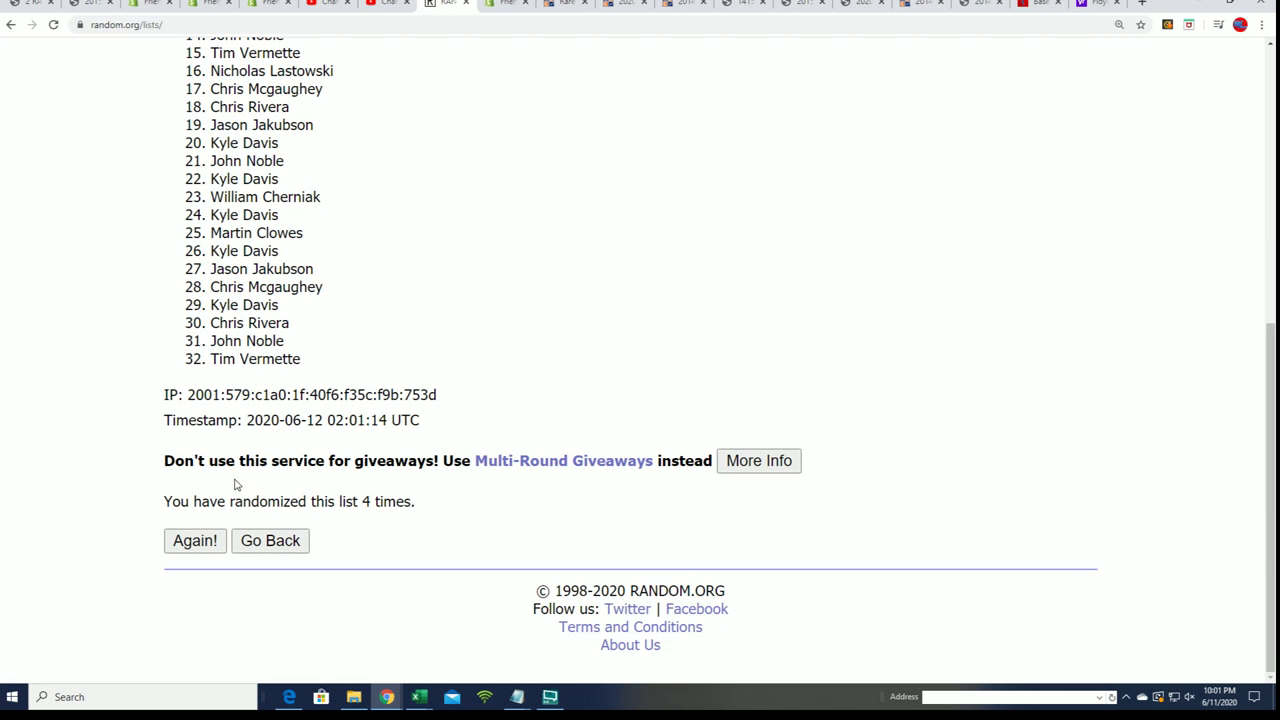
left_click(203, 538)
scroll(195, 540, "down", 5)
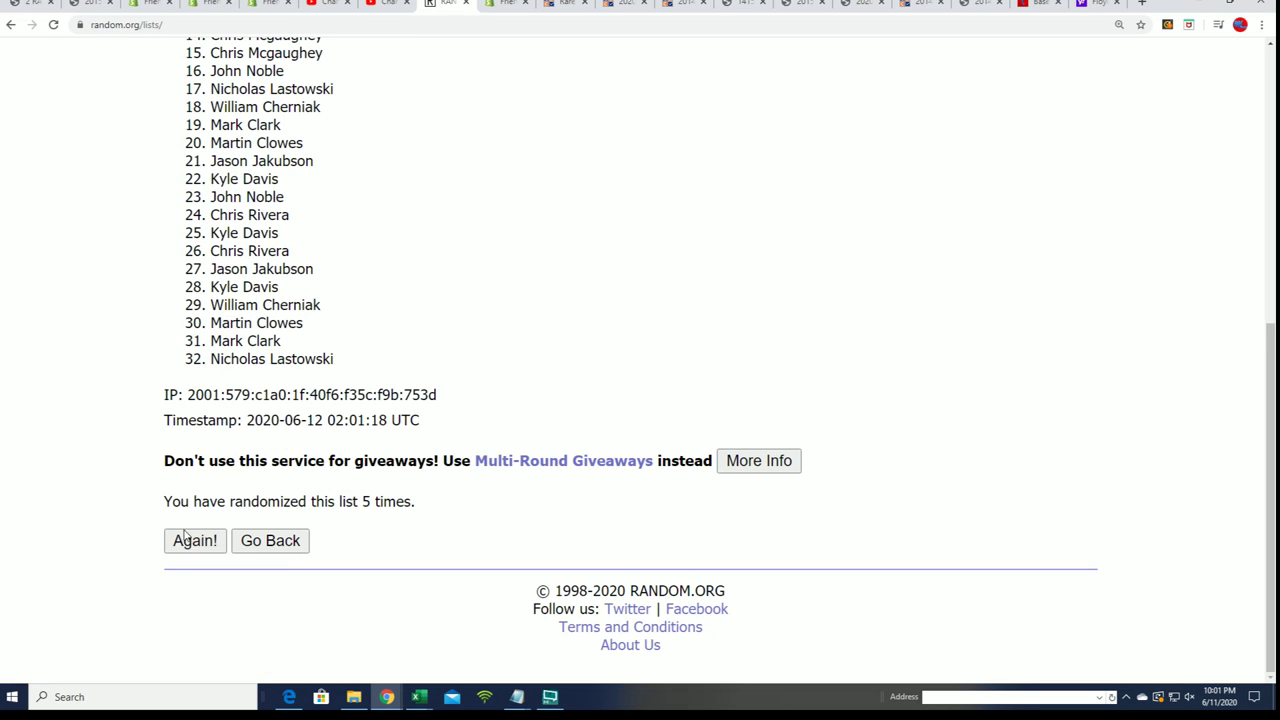
left_click(194, 541)
scroll(195, 540, "down", 5)
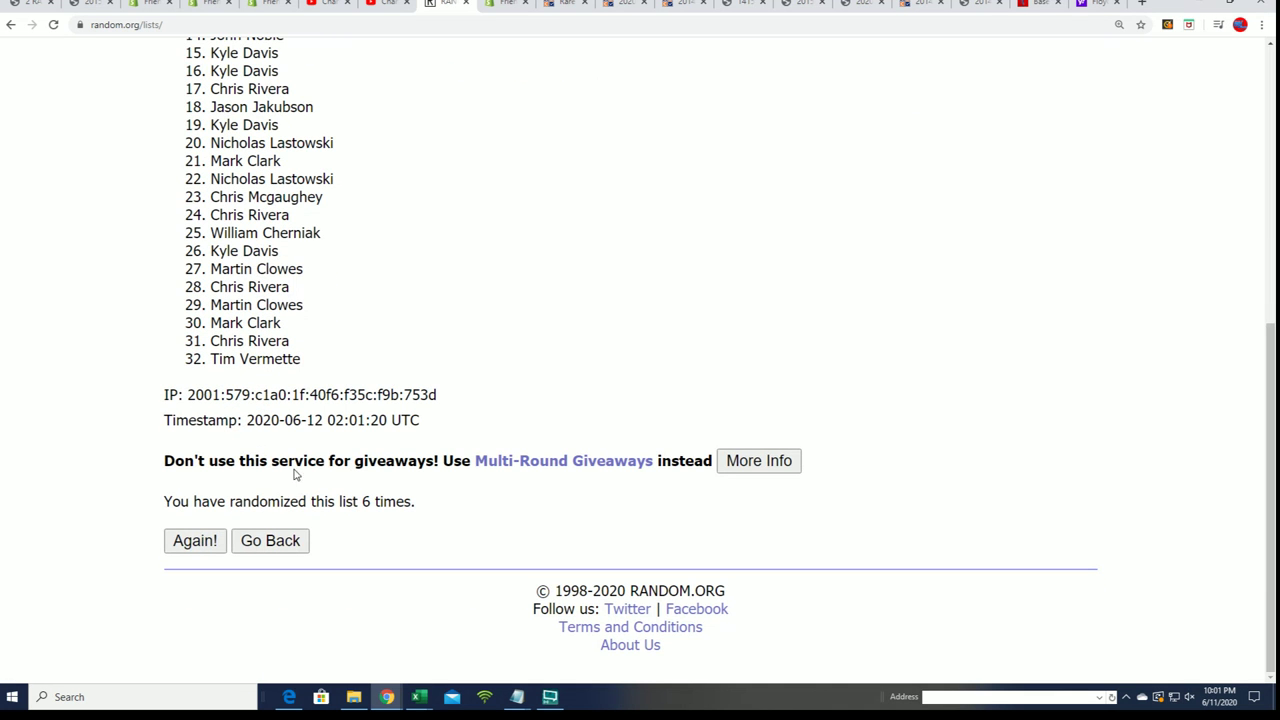
left_click(196, 538)
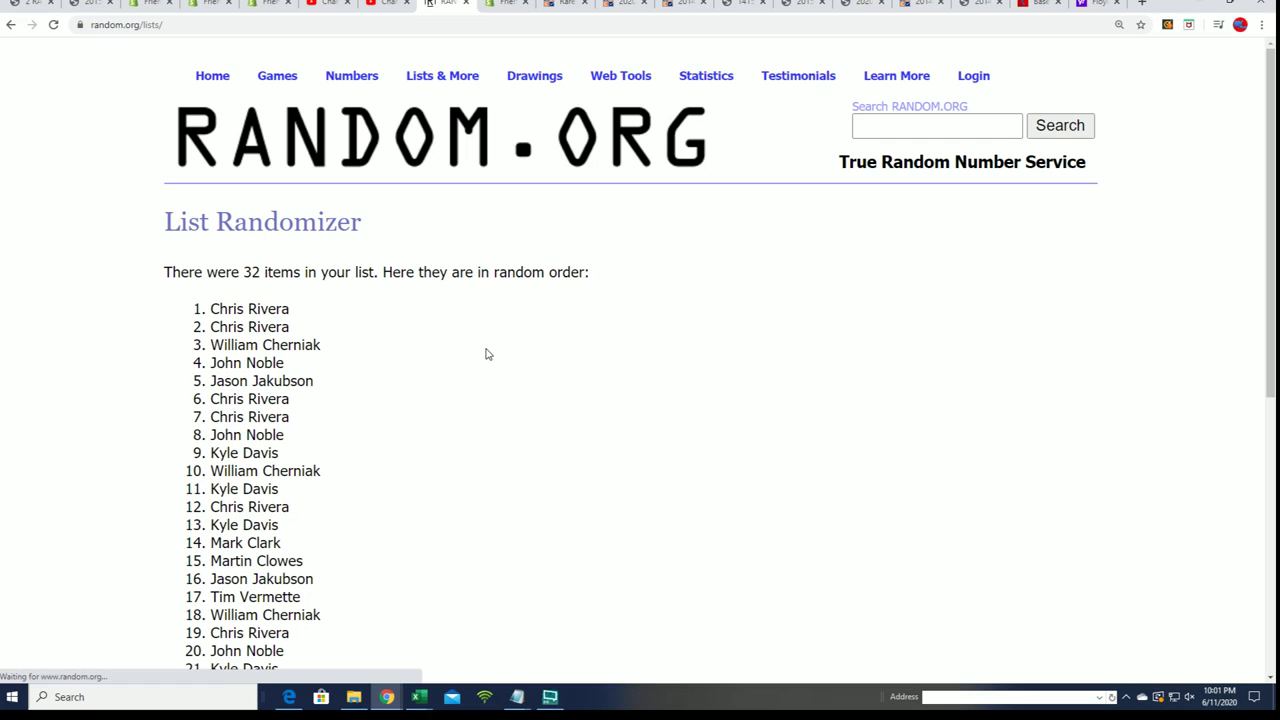
Copy all 32 owner names from the seventh randomized result, without the IP and timestamp lines.
scroll(487, 354, "down", 2)
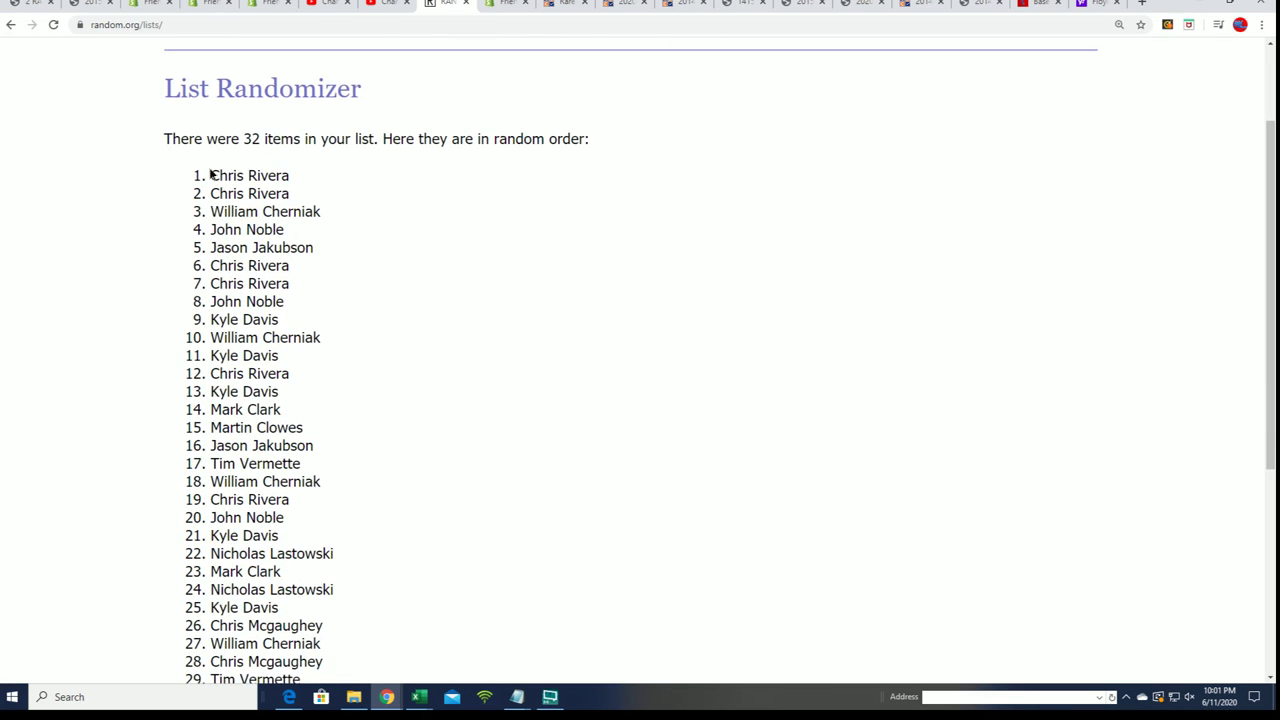
left_click_drag(210, 175, 384, 548)
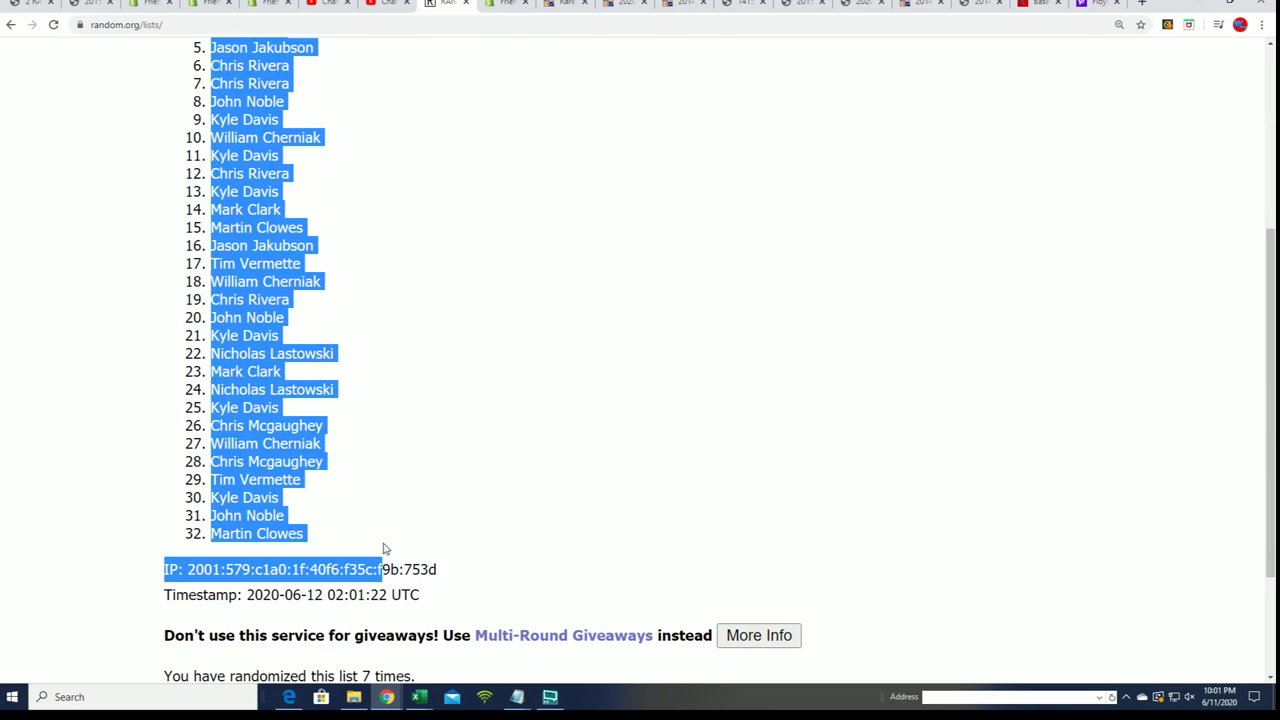
left_click(340, 492)
scroll(167, 82, "up", 2)
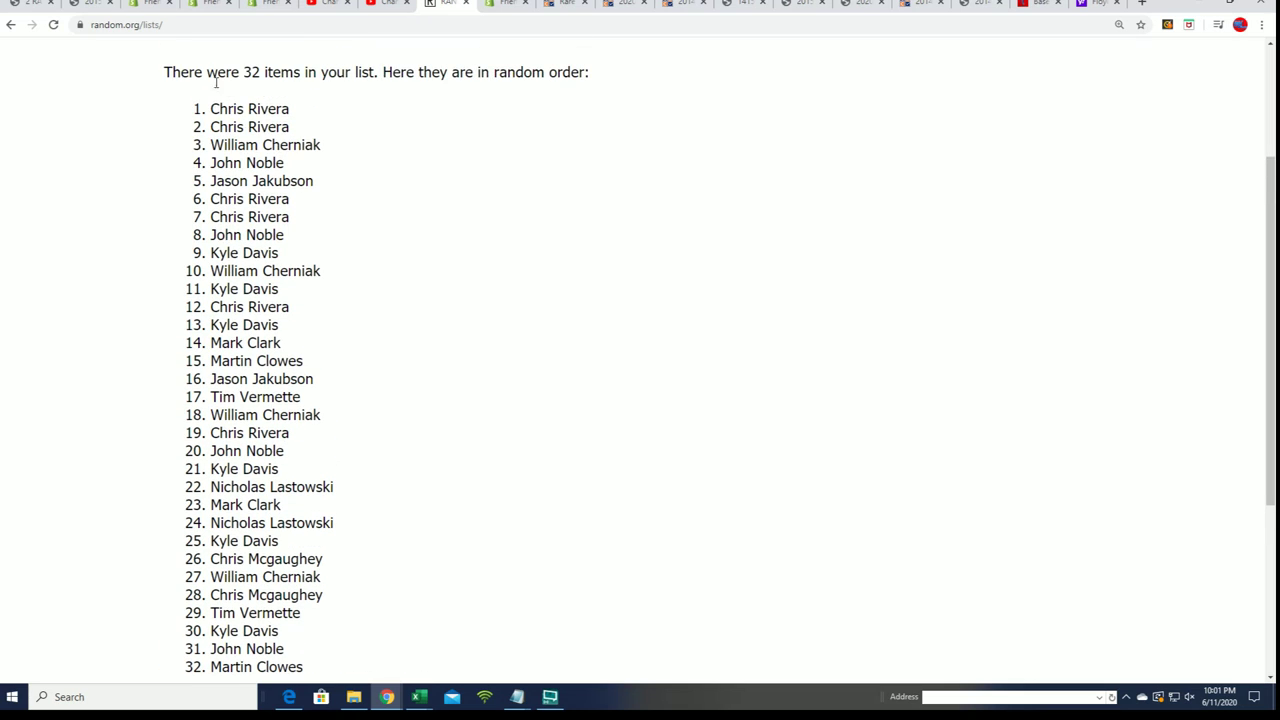
left_click_drag(211, 103, 351, 540)
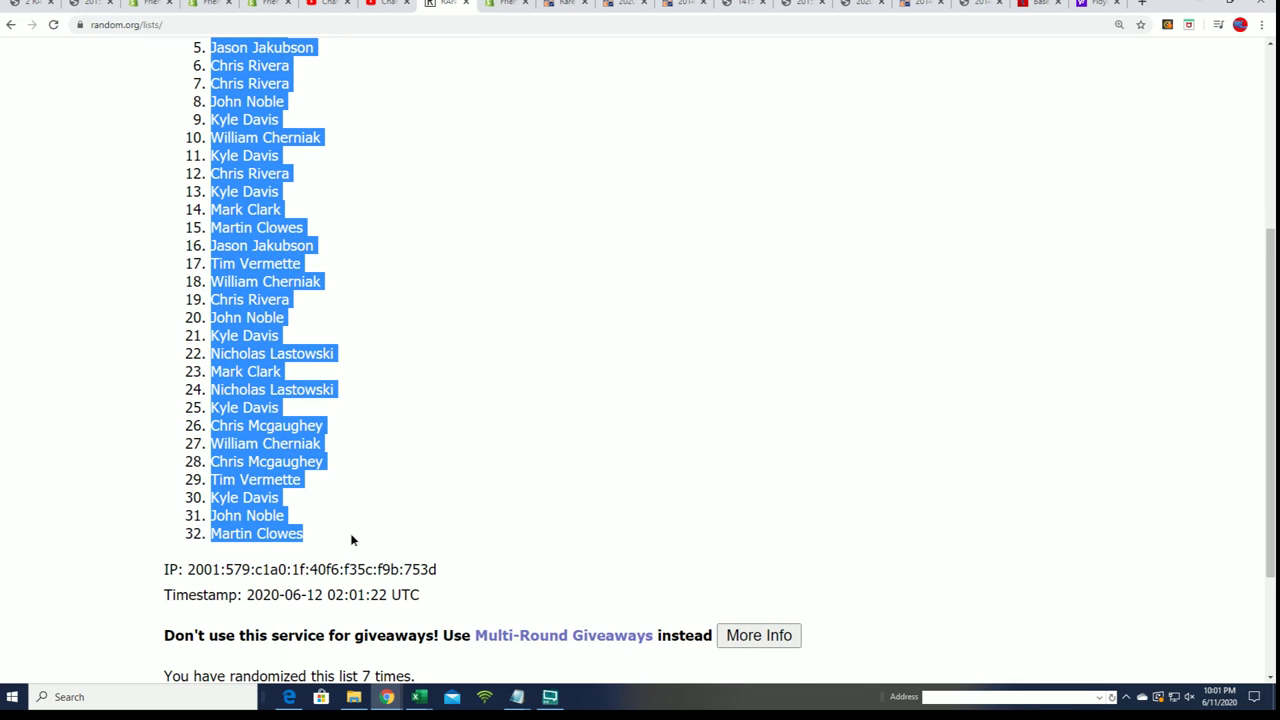
right_click(248, 431)
left_click(274, 446)
scroll(374, 483, "down", 3)
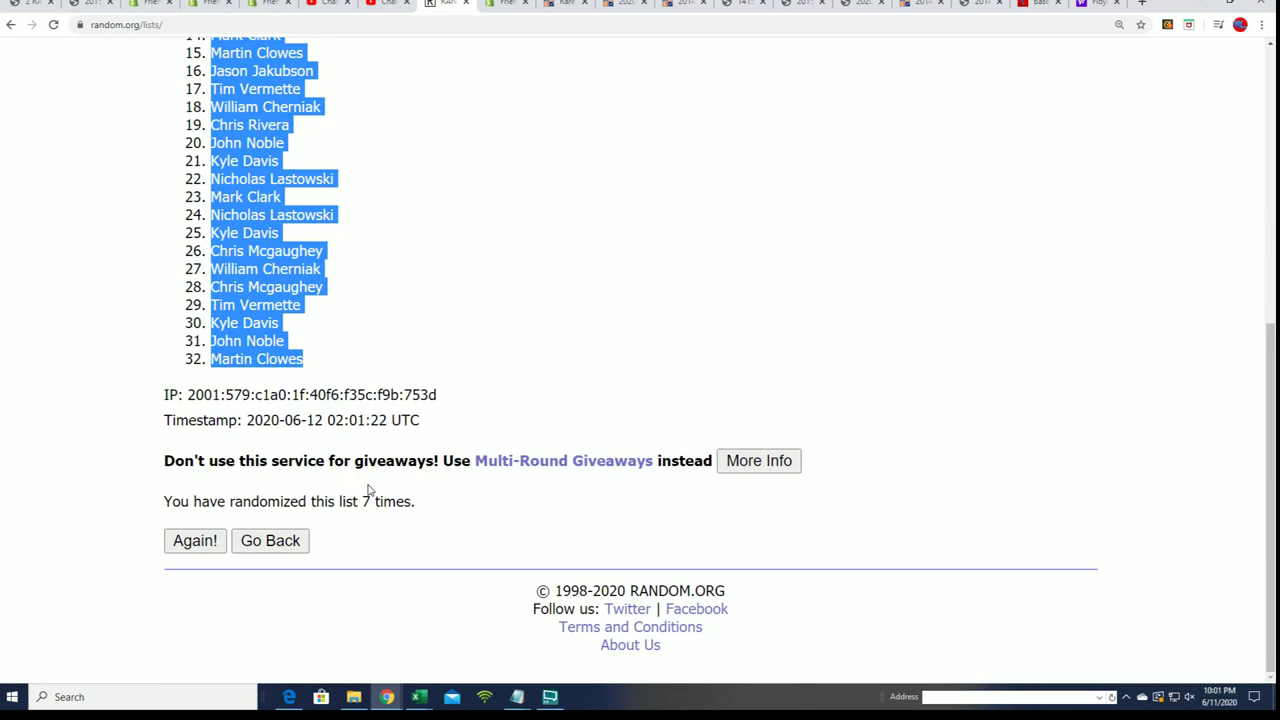
scroll(416, 490, "up", 2)
scroll(416, 490, "up", 2)
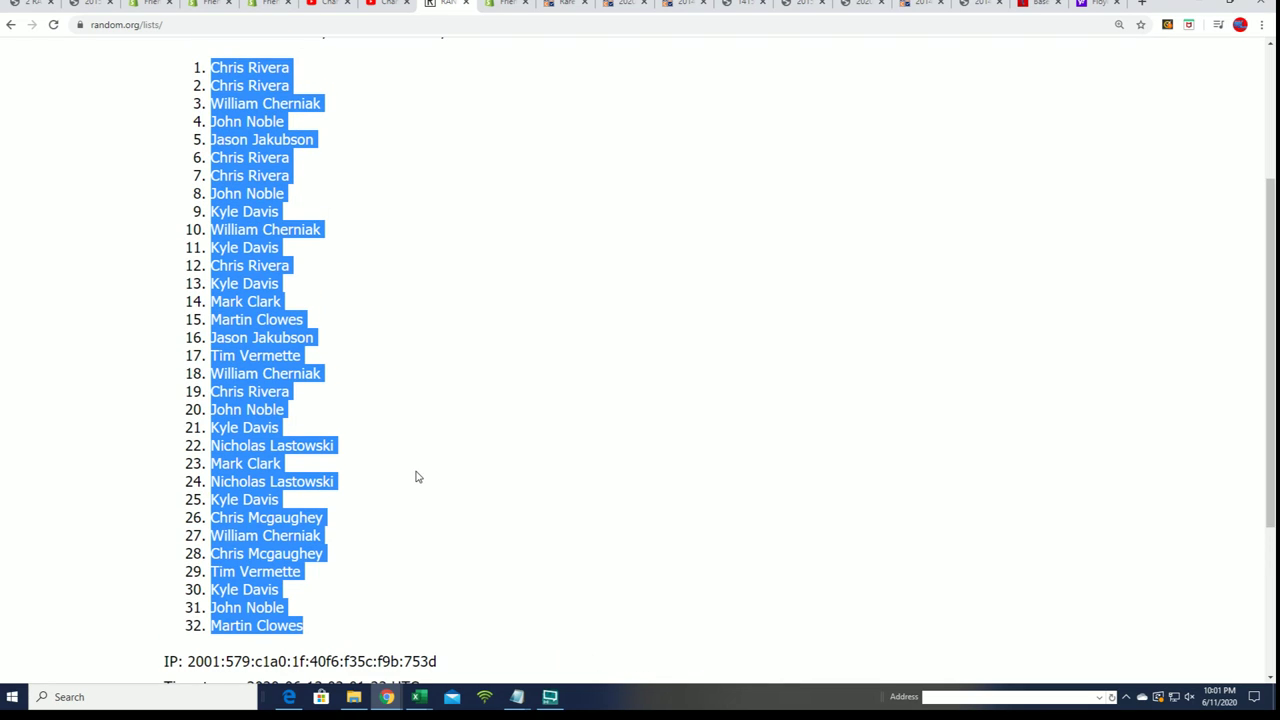
Switch to Excel, paste the randomized owner names as unformatted text under OWNER NAMES starting at A2, and select cell B2.
key("alt+Tab")
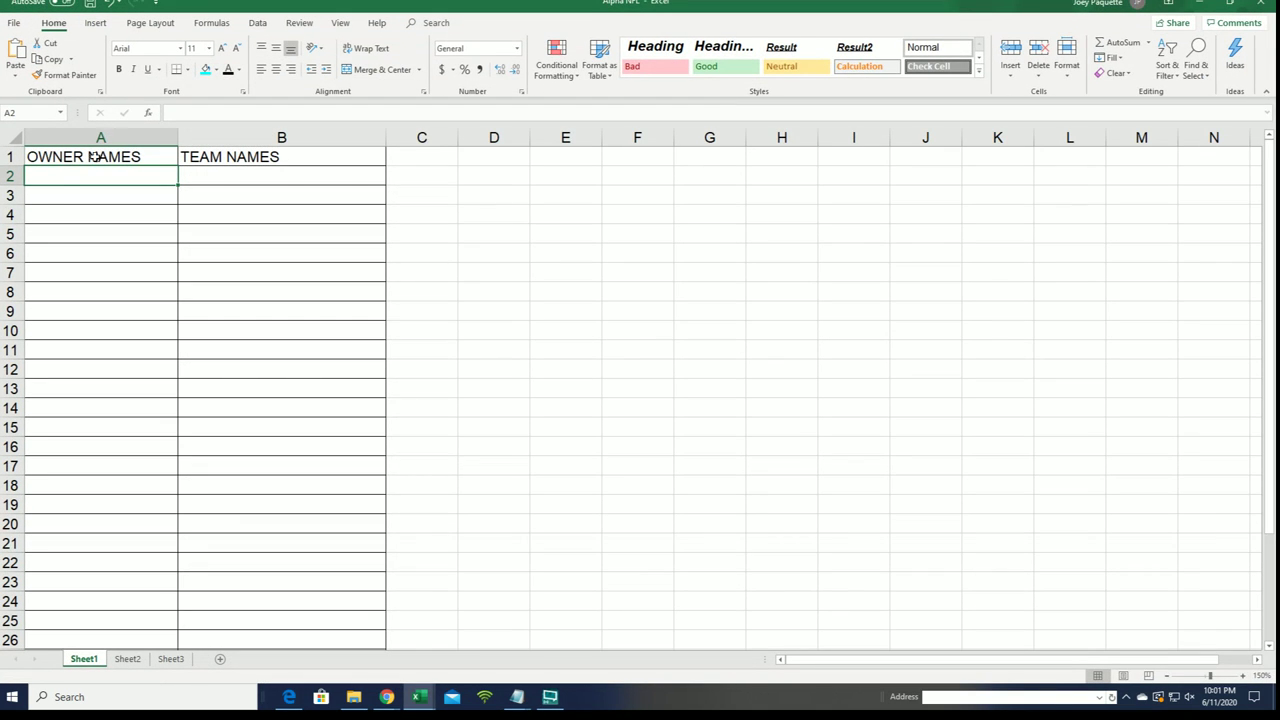
right_click(64, 176)
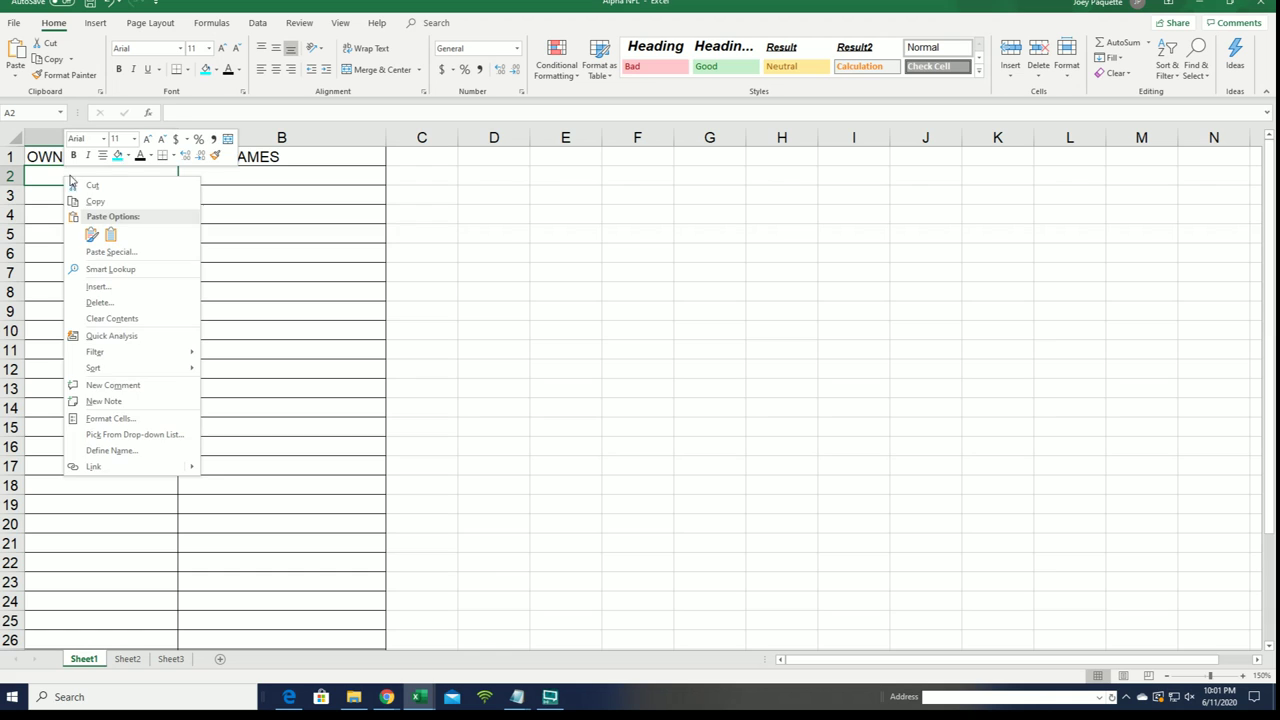
left_click(105, 257)
left_click(4, 184)
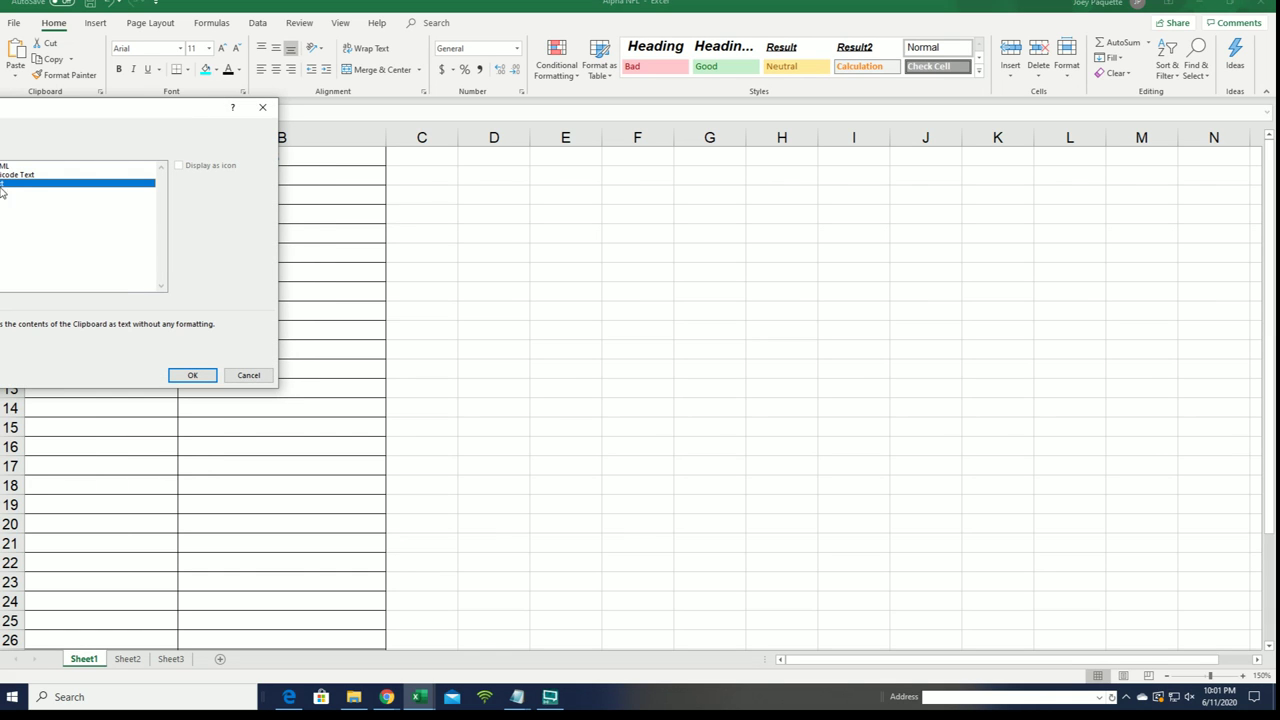
left_click(192, 375)
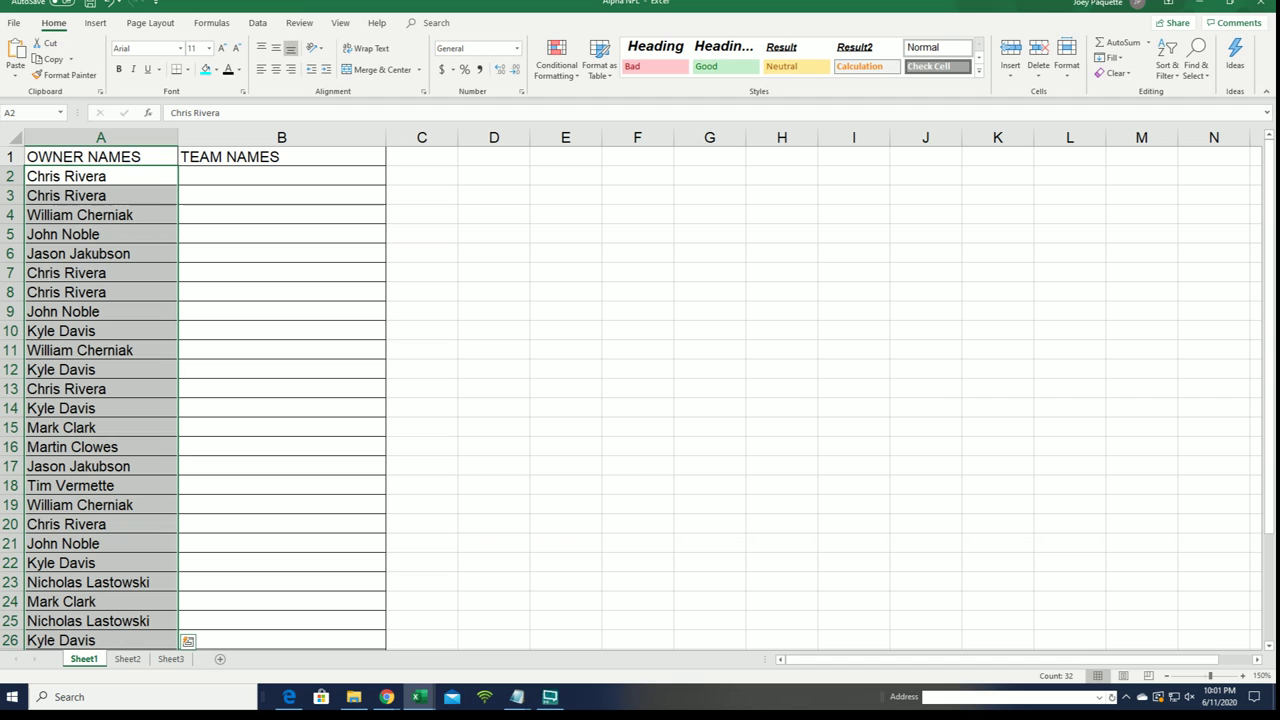
left_click(1166, 676)
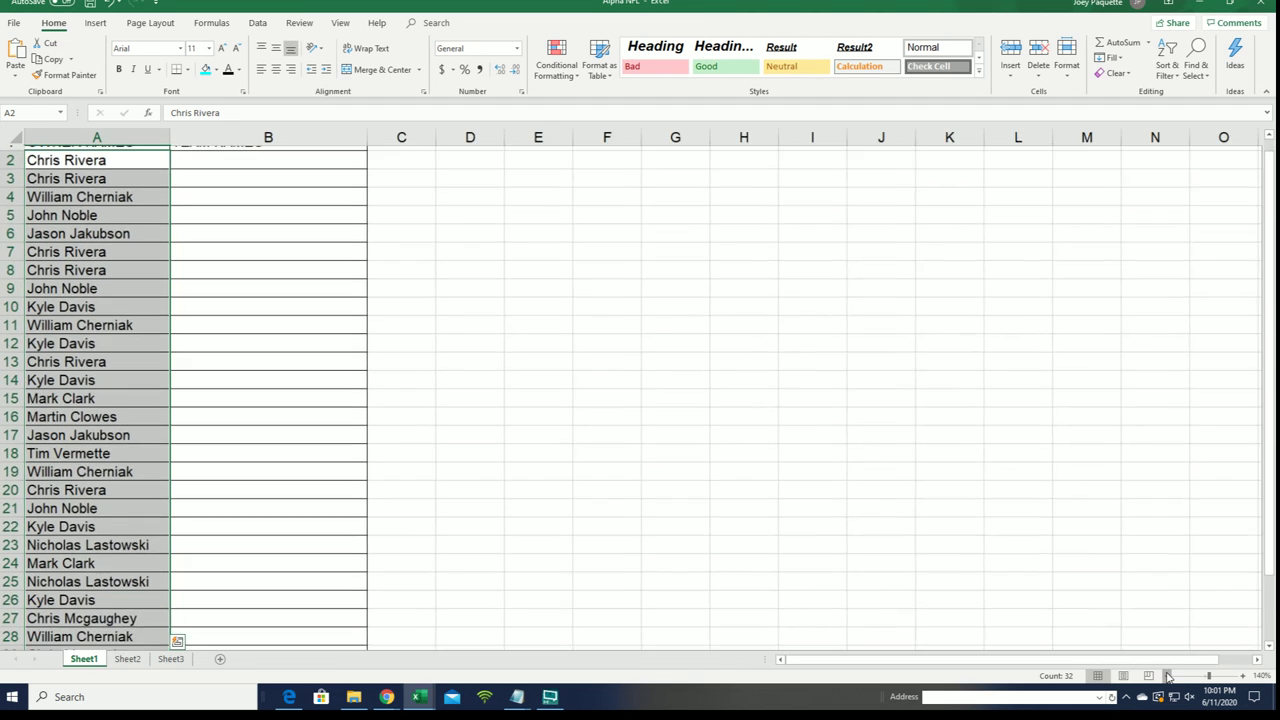
left_click(1166, 676)
left_click(1166, 676)
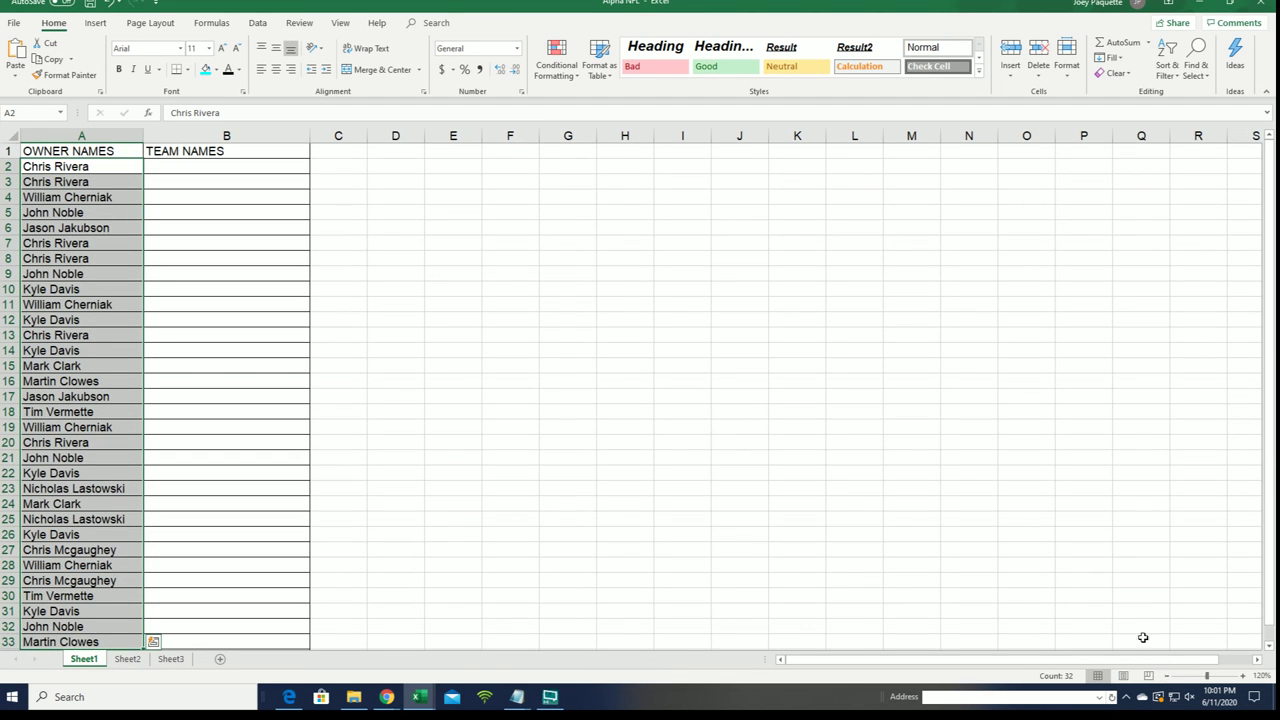
left_click(171, 166)
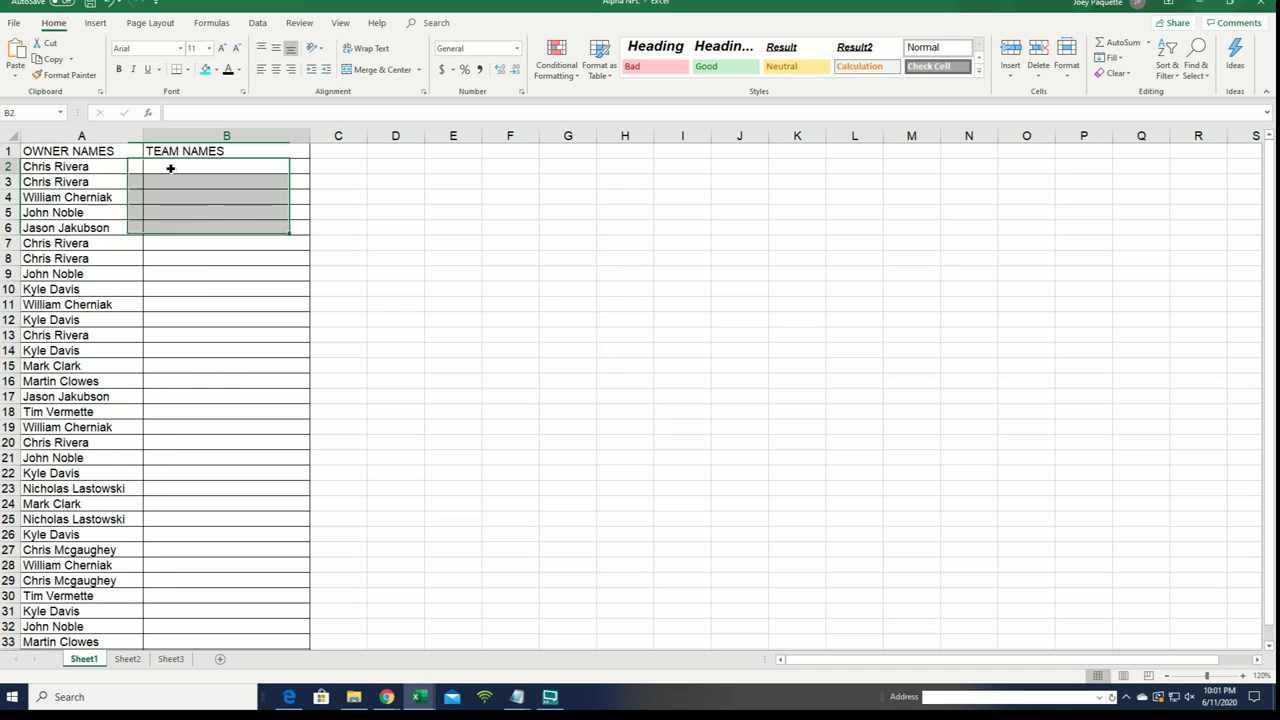
Return to the browser and open a blank List Randomizer form.
key("alt+Tab")
scroll(480, 94, "up", 3)
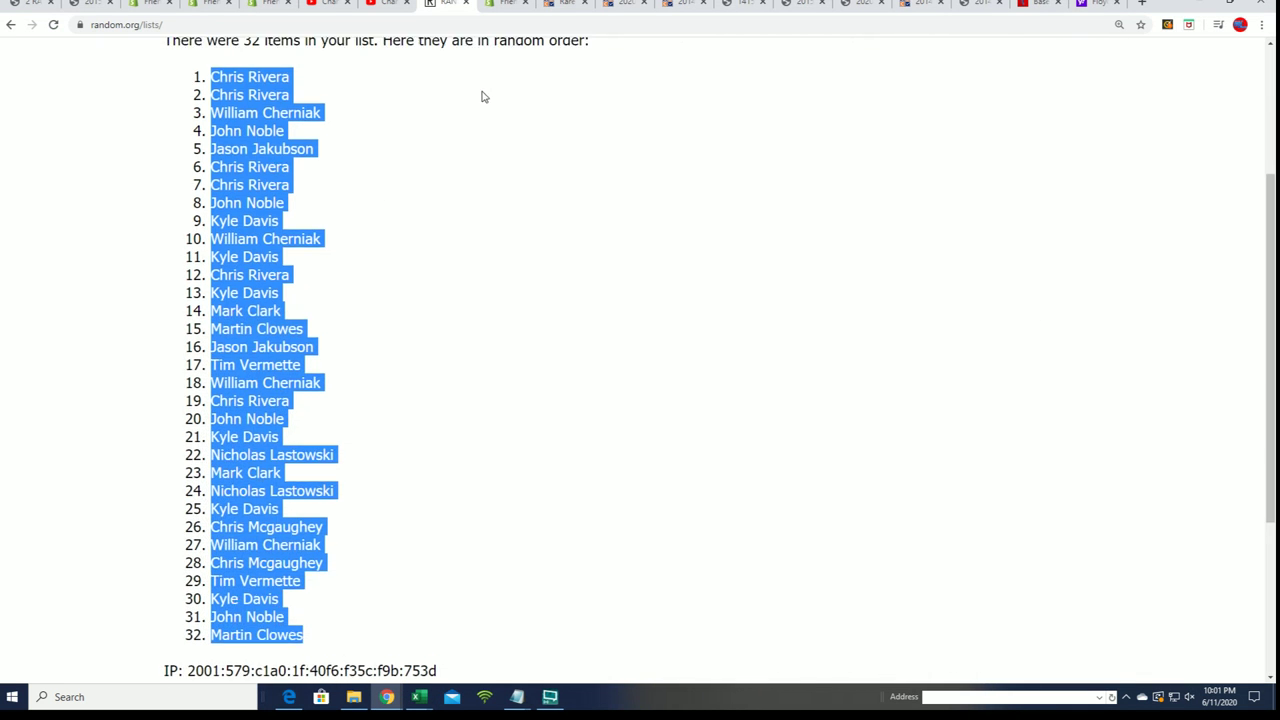
left_click(440, 102)
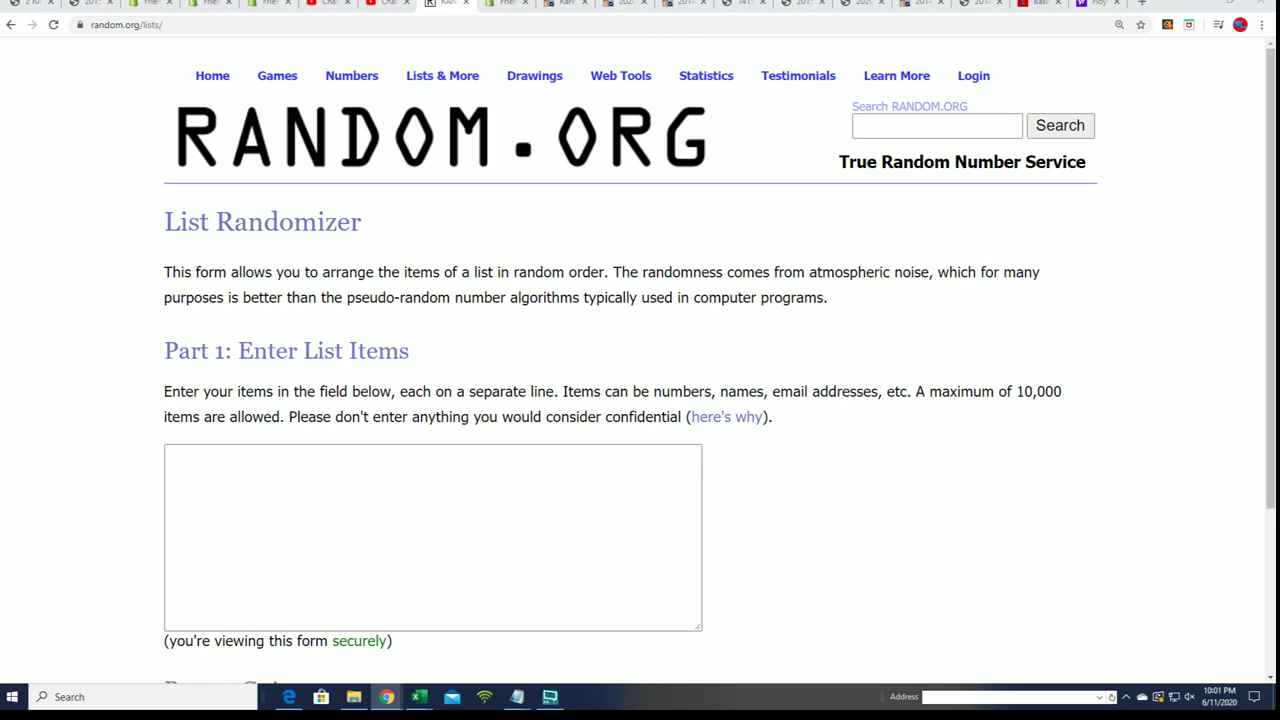
Copy the team list from Arizona Cardinals to Washington Redskins in Notepad and paste it into the List Randomizer form.
key("alt+Tab")
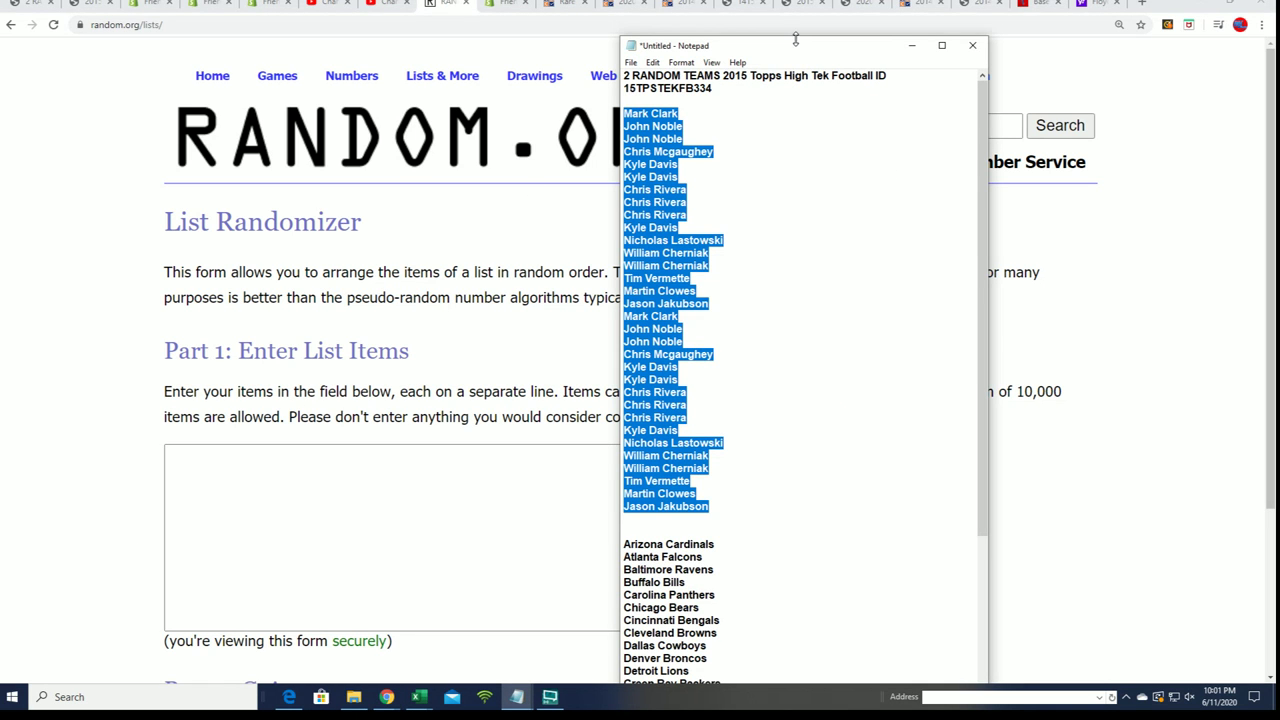
left_click_drag(795, 38, 795, 2)
scroll(816, 492, "down", 6)
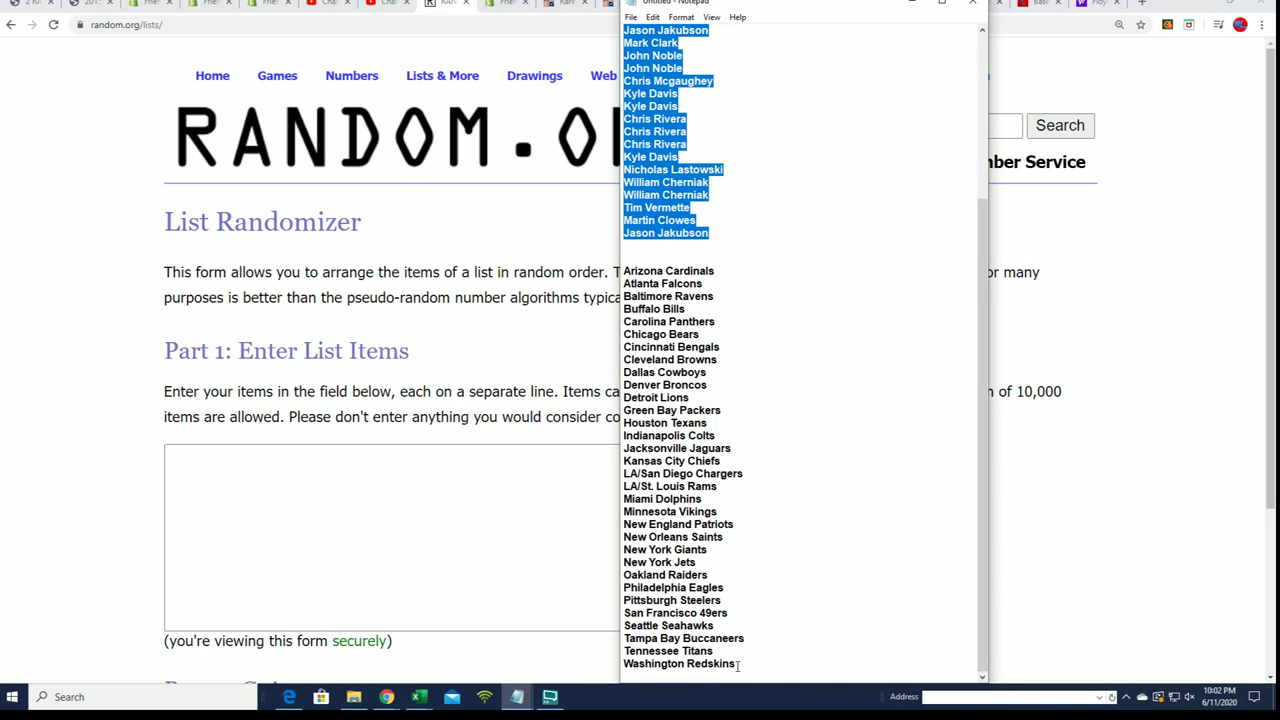
left_click_drag(737, 666, 623, 268)
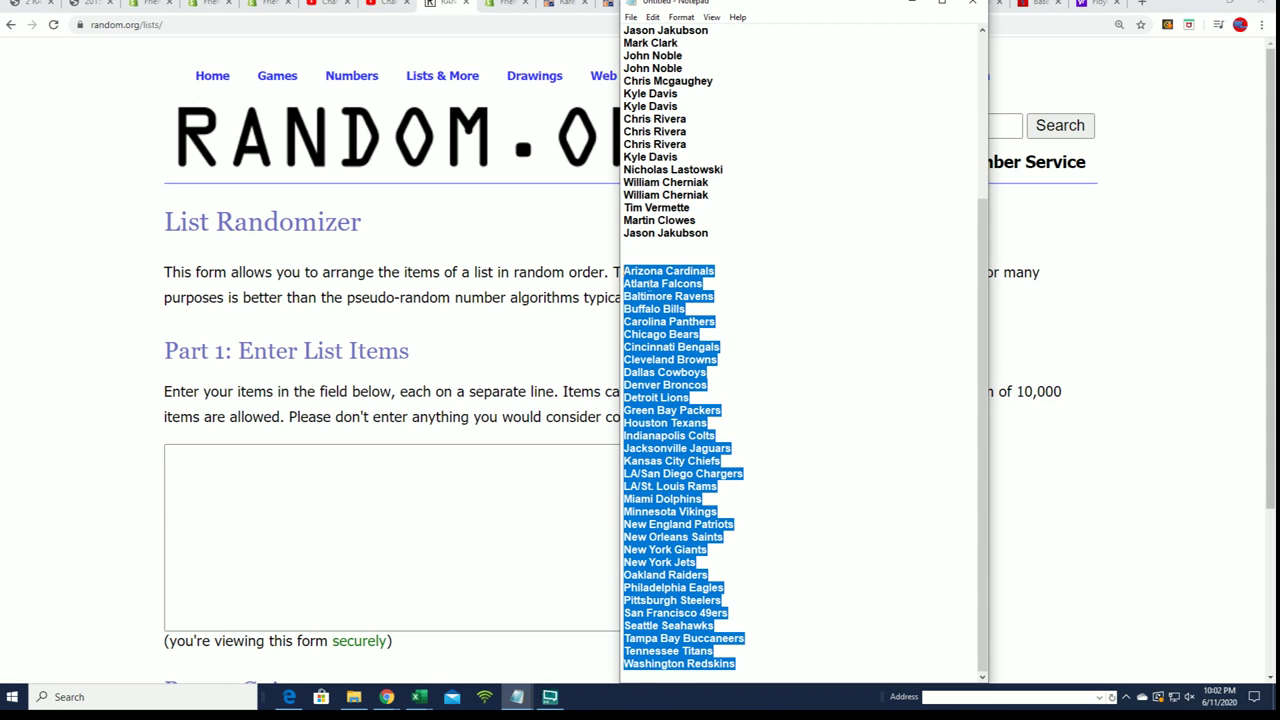
right_click(675, 276)
left_click(680, 328)
right_click(205, 458)
left_click(234, 561)
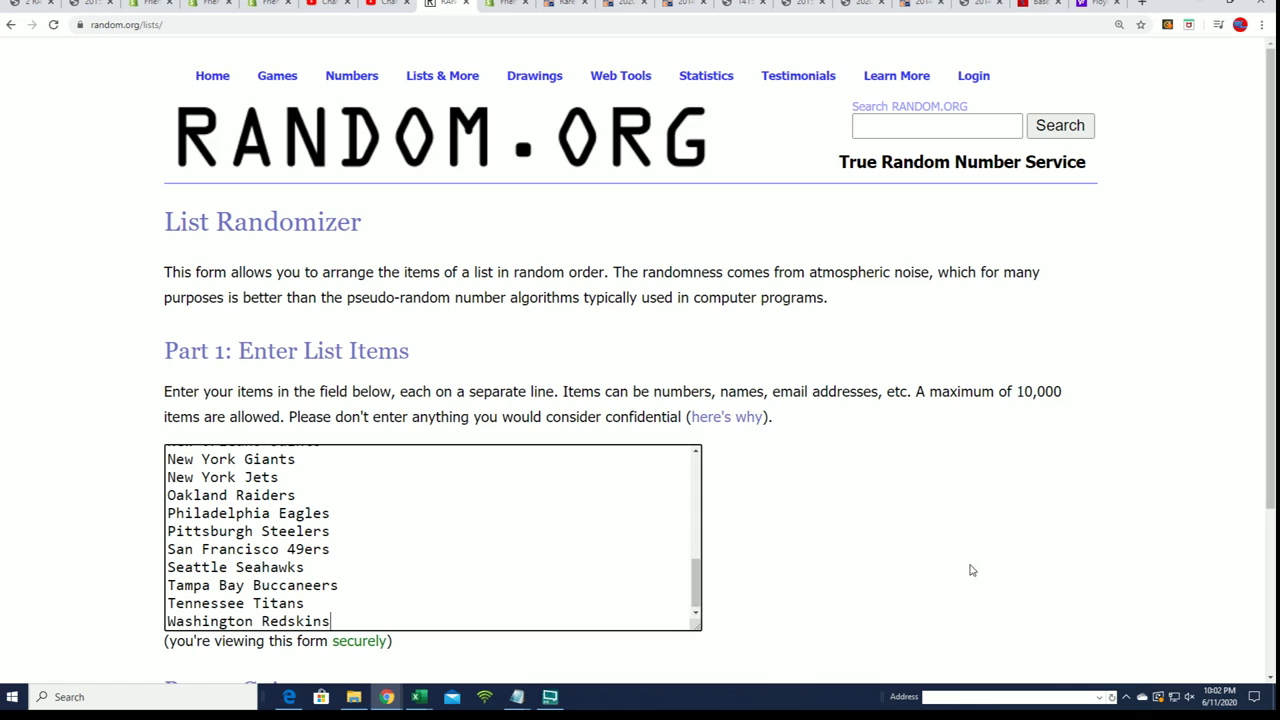
Randomize the team list seven times.
scroll(950, 540, "down", 3)
left_click(212, 541)
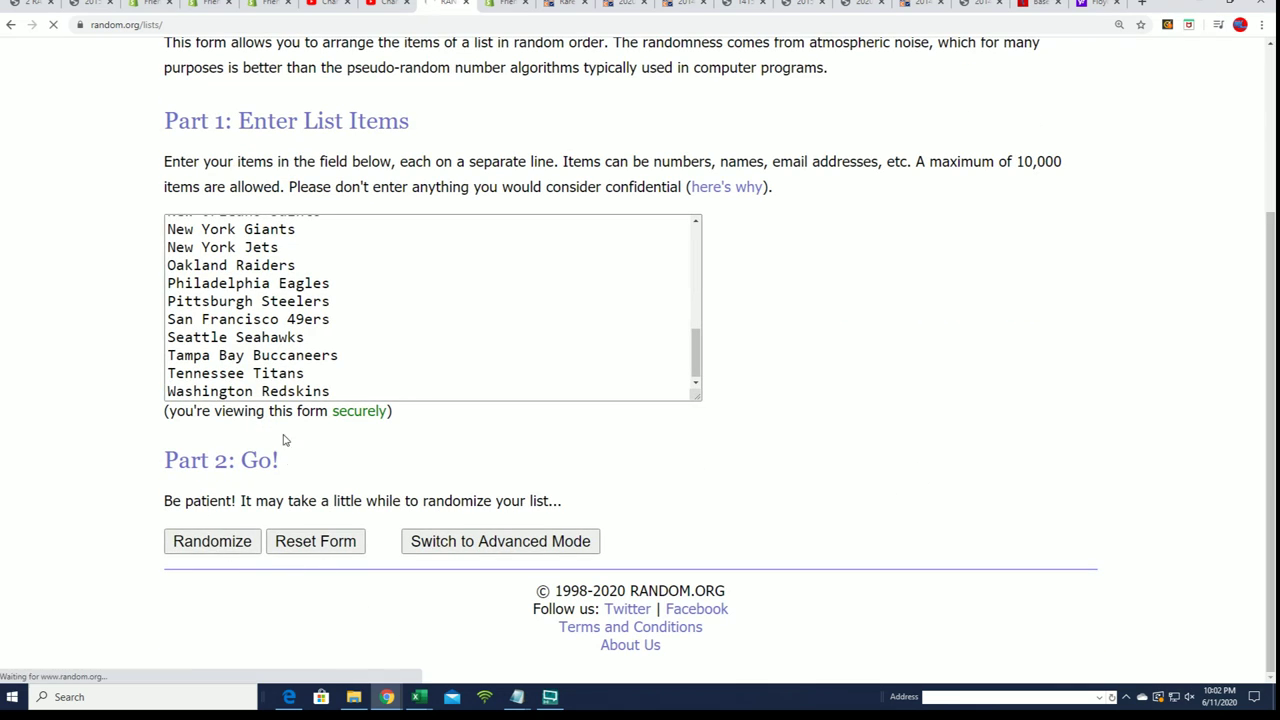
left_click(192, 538)
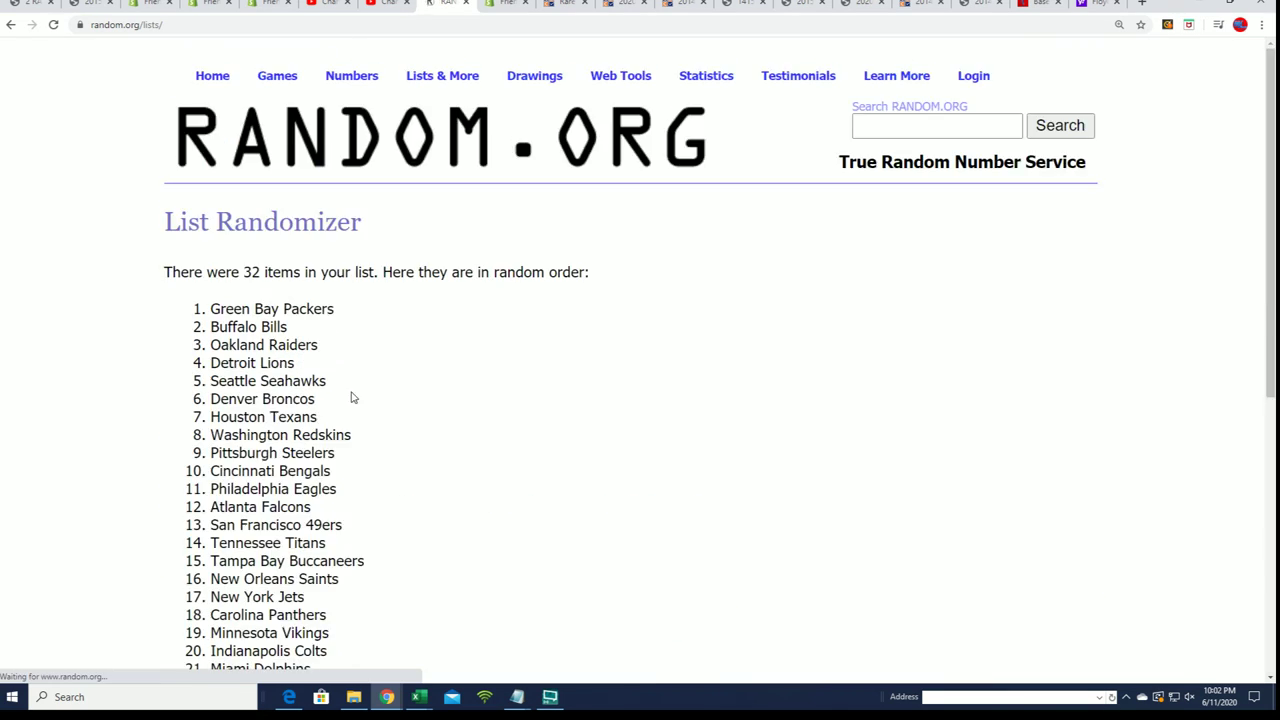
left_click(194, 538)
scroll(339, 470, "down", 5)
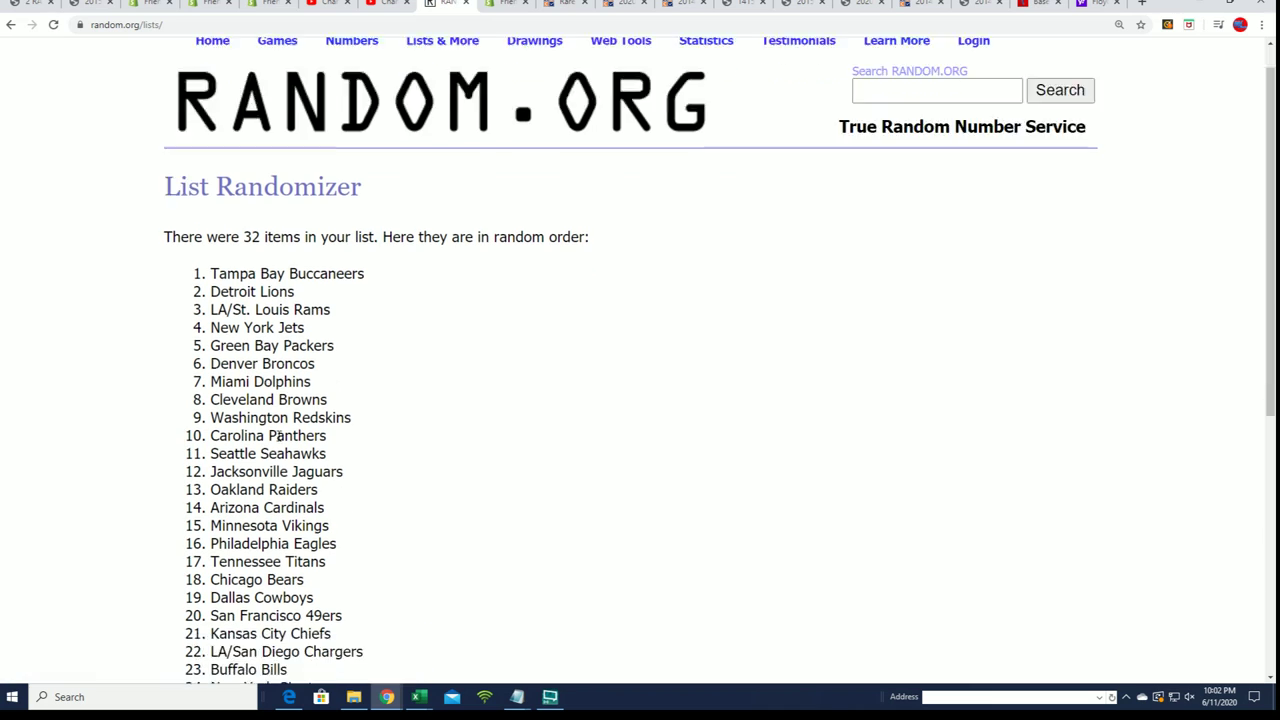
left_click(222, 578)
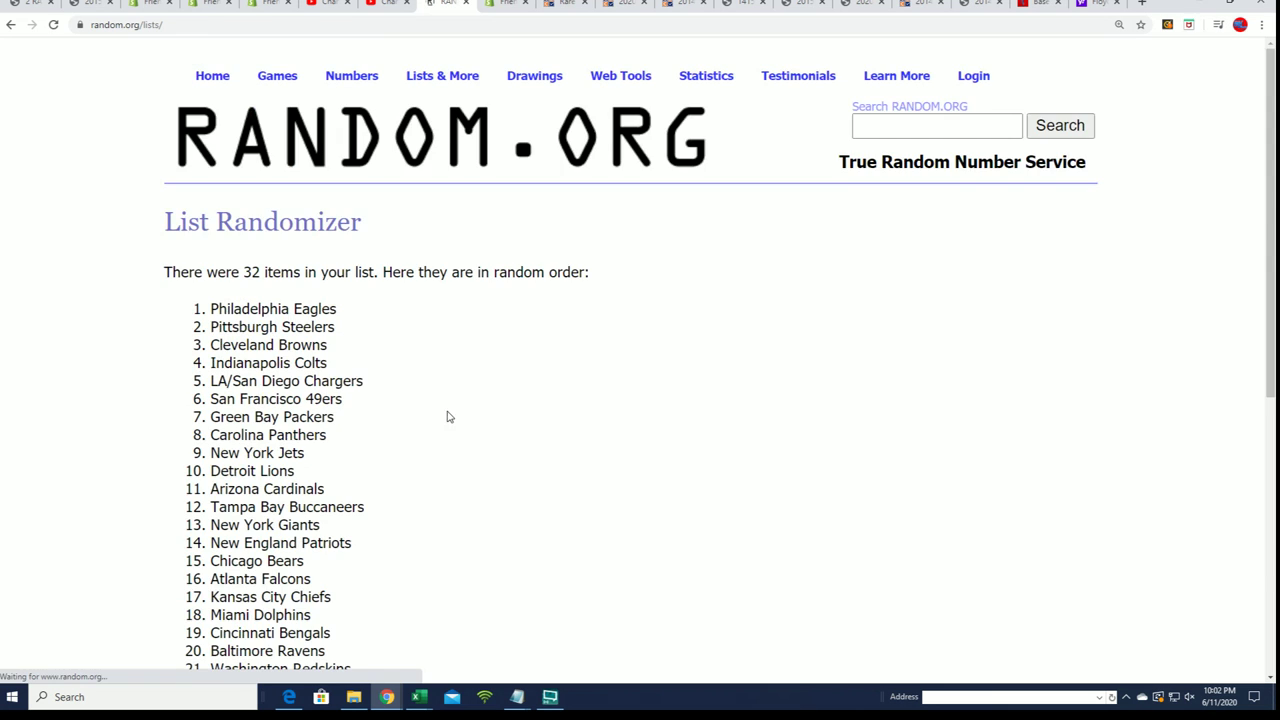
scroll(446, 417, "down", 5)
scroll(205, 500, "down", 2)
scroll(190, 504, "up", 1)
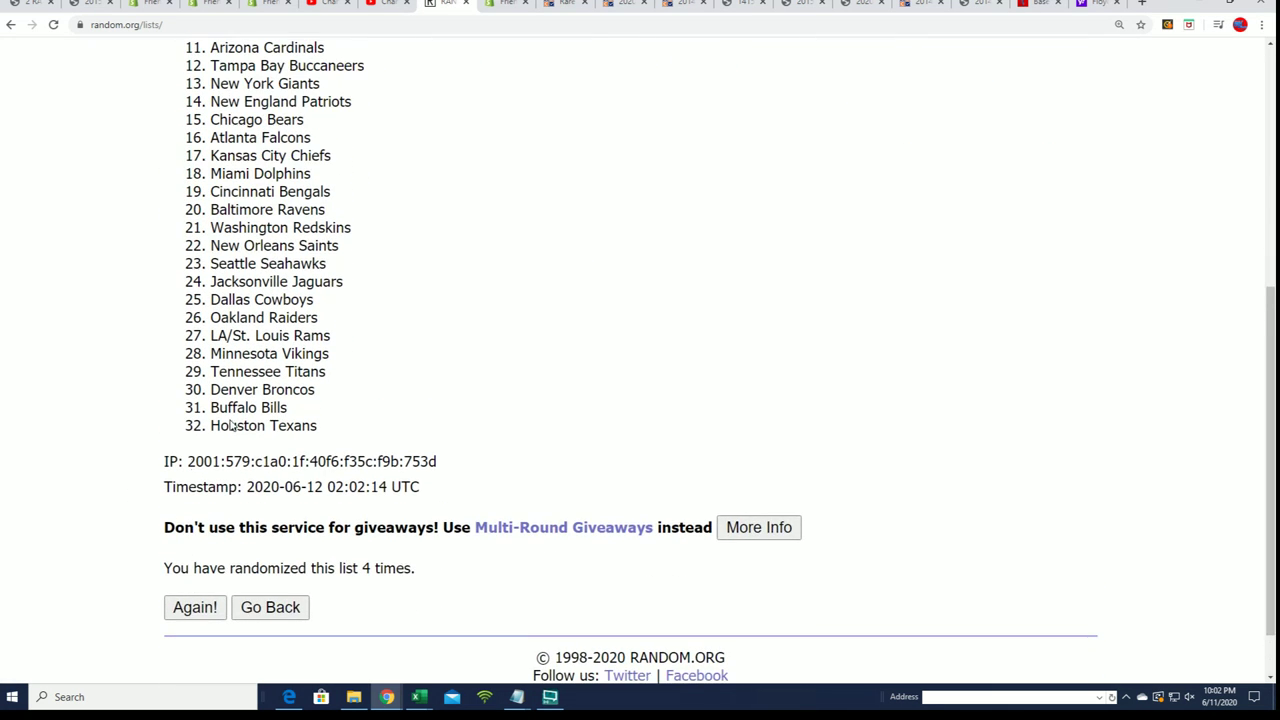
scroll(170, 506, "down", 1)
left_click(194, 540)
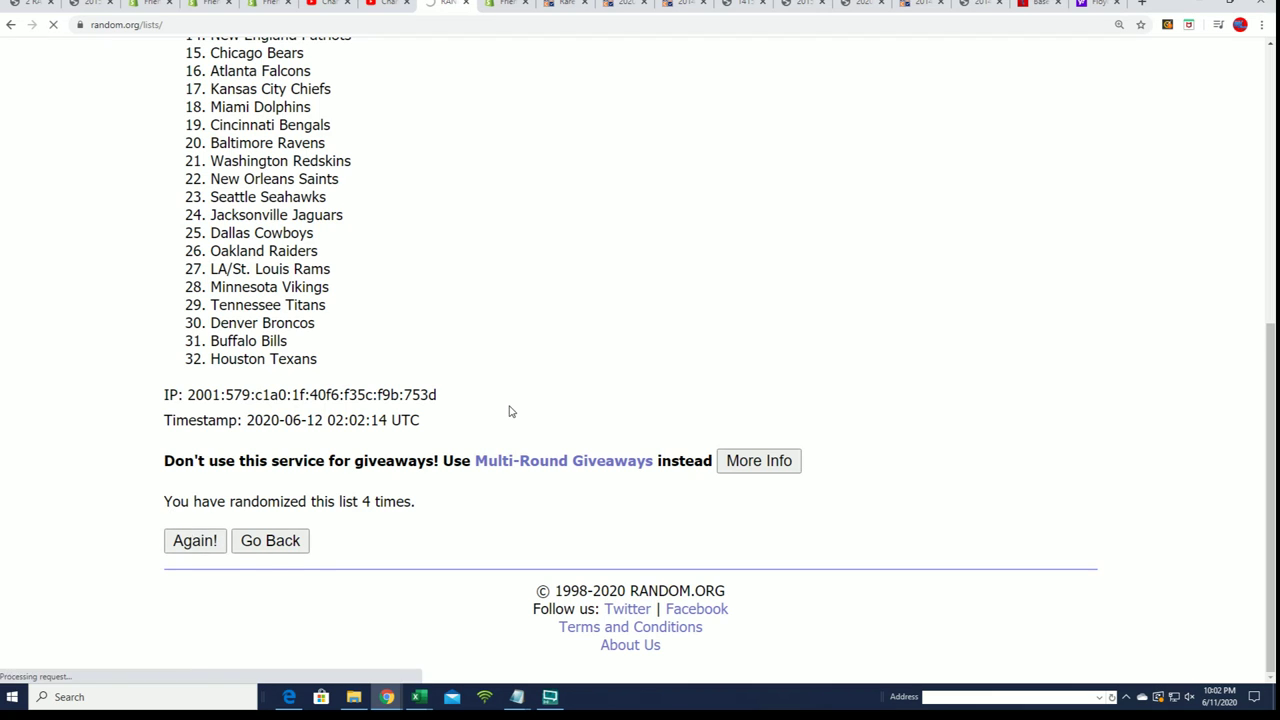
scroll(209, 567, "down", 5)
scroll(205, 565, "down", 2)
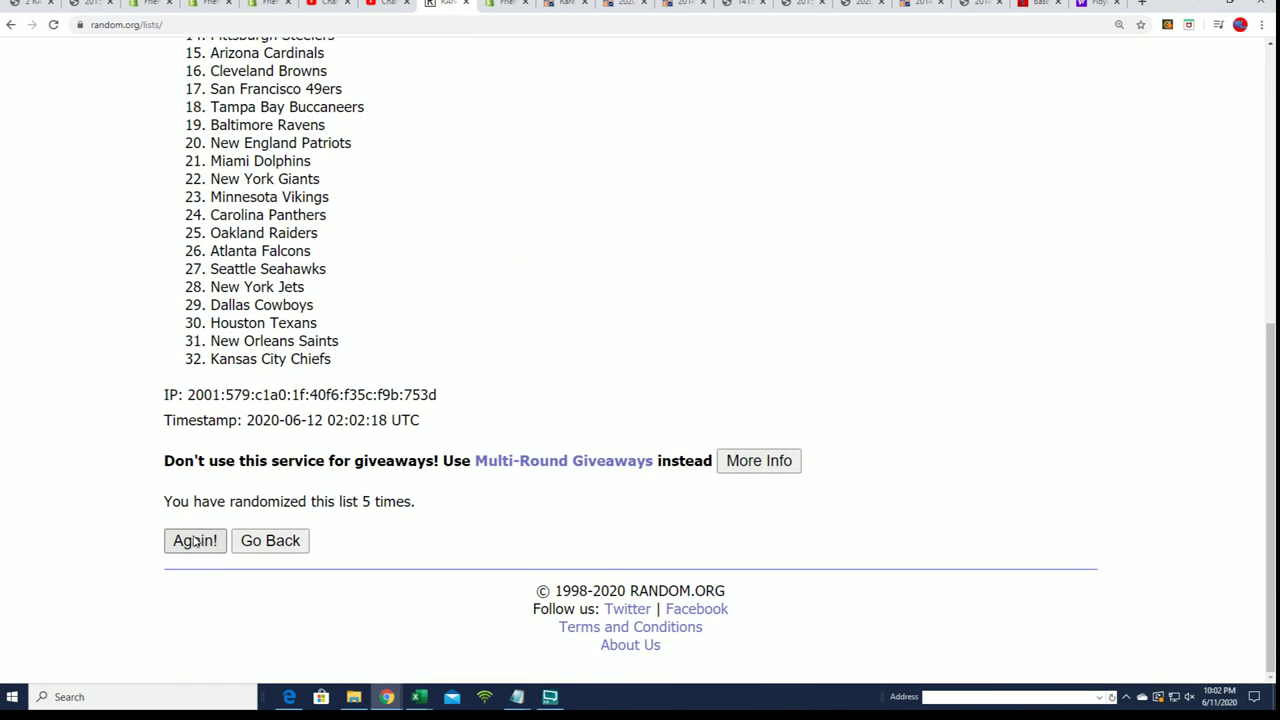
right_click(191, 546)
left_click(168, 540)
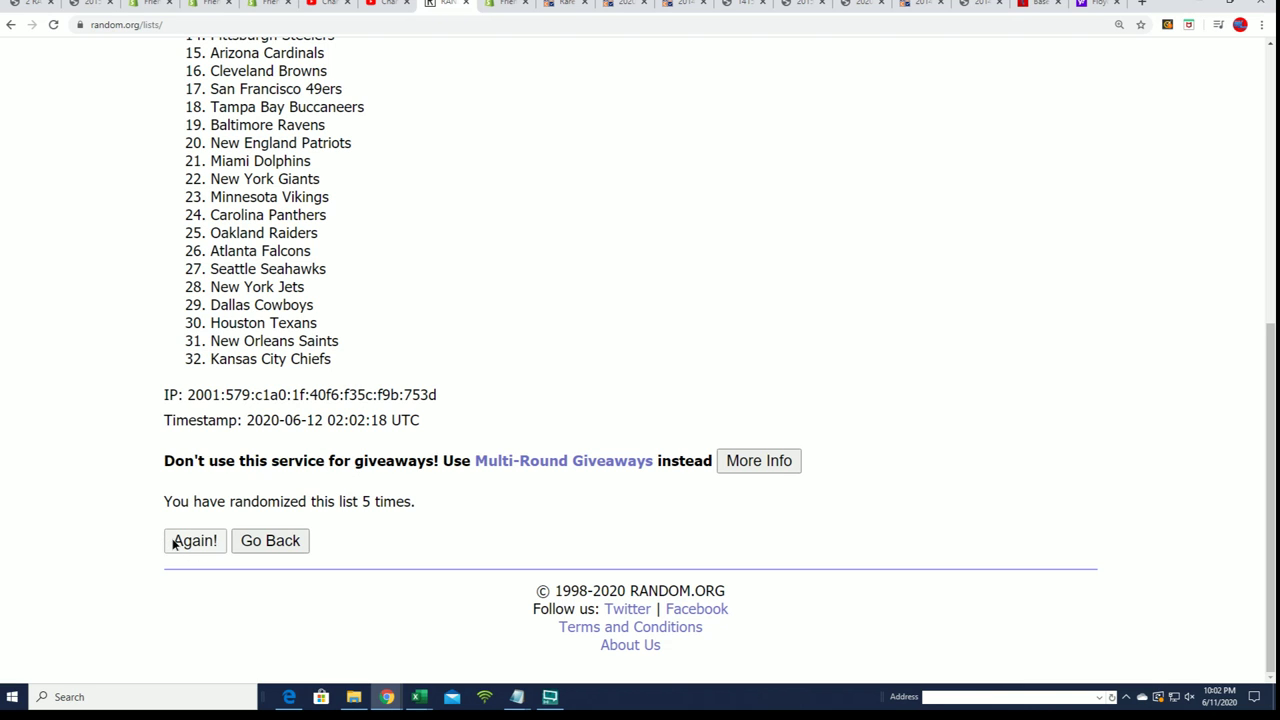
left_click(174, 538)
scroll(430, 500, "down", 5)
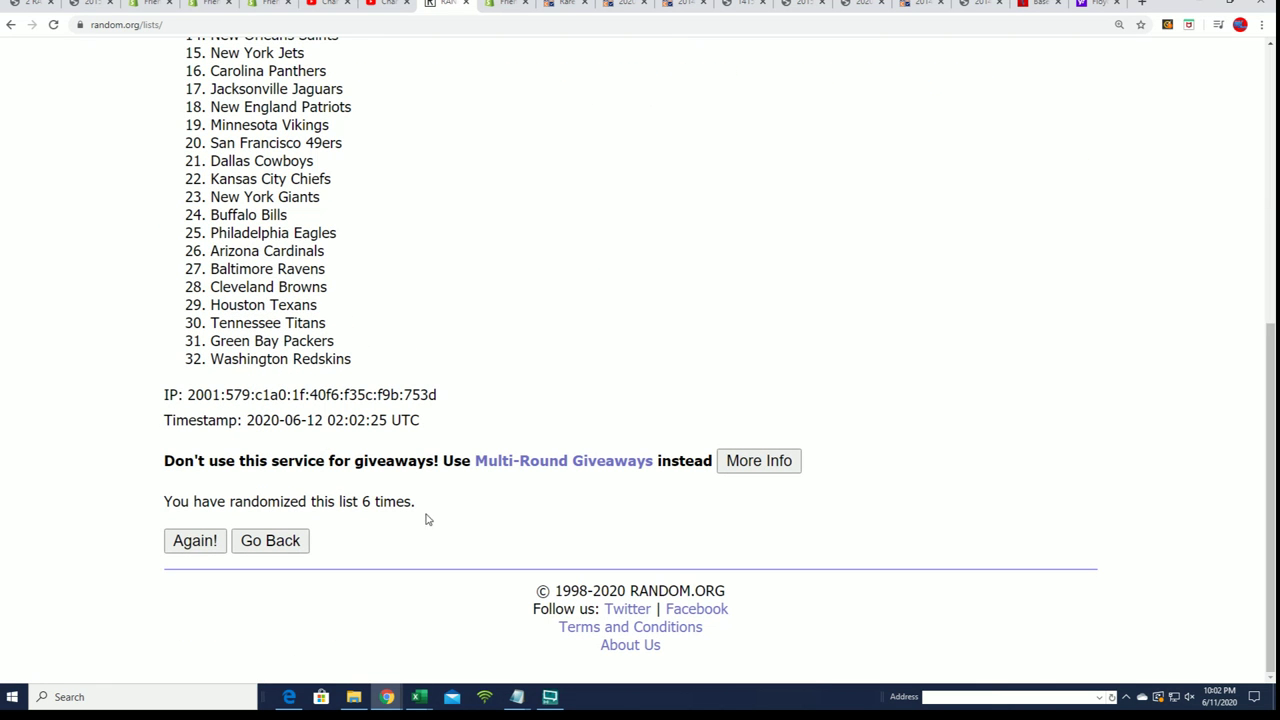
left_click(197, 538)
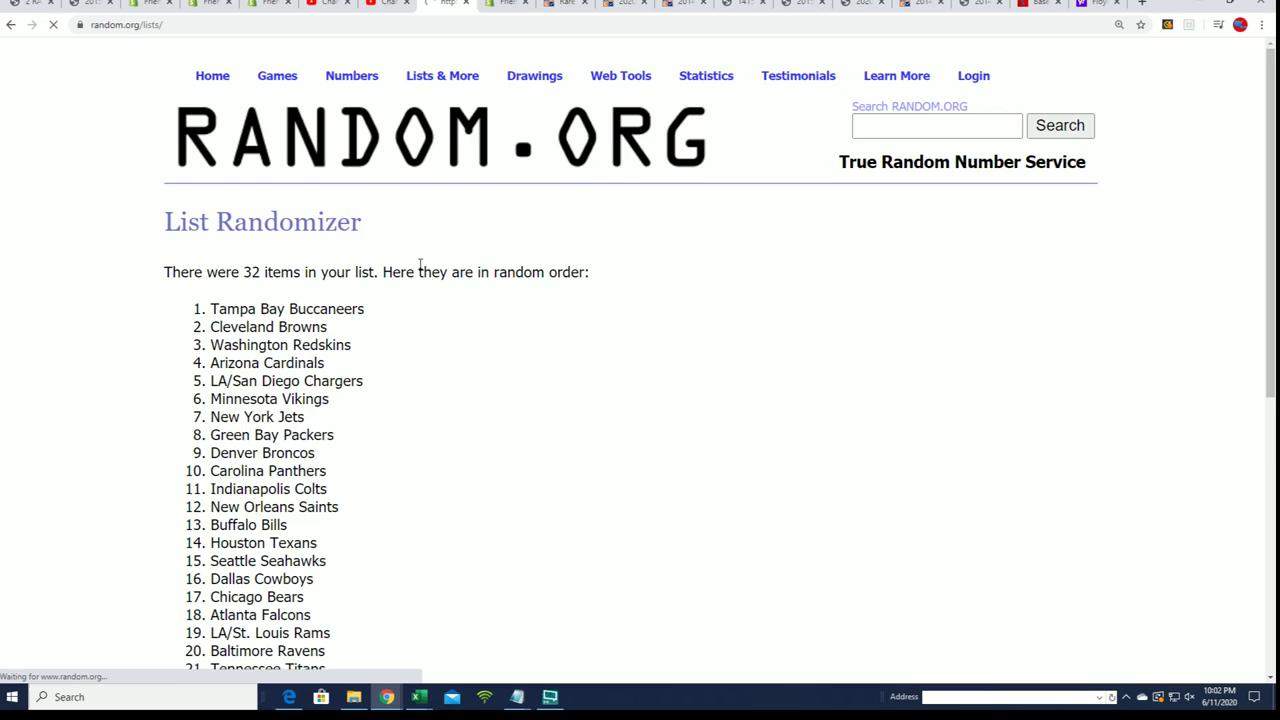
Copy all 32 team names from the seventh randomized result, without the IP and timestamp lines.
scroll(414, 240, "down", 1)
scroll(317, 249, "down", 3)
left_click_drag(202, 160, 386, 400)
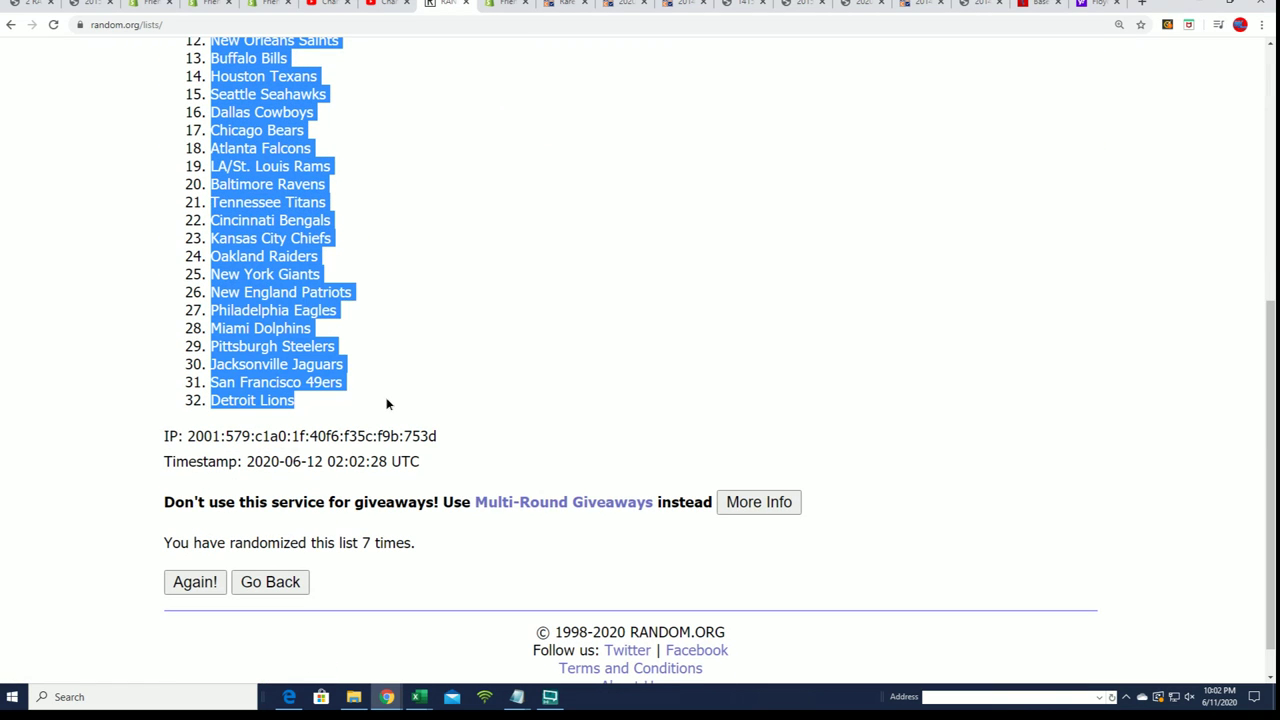
right_click(286, 299)
left_click(309, 310)
scroll(440, 404, "up", 3)
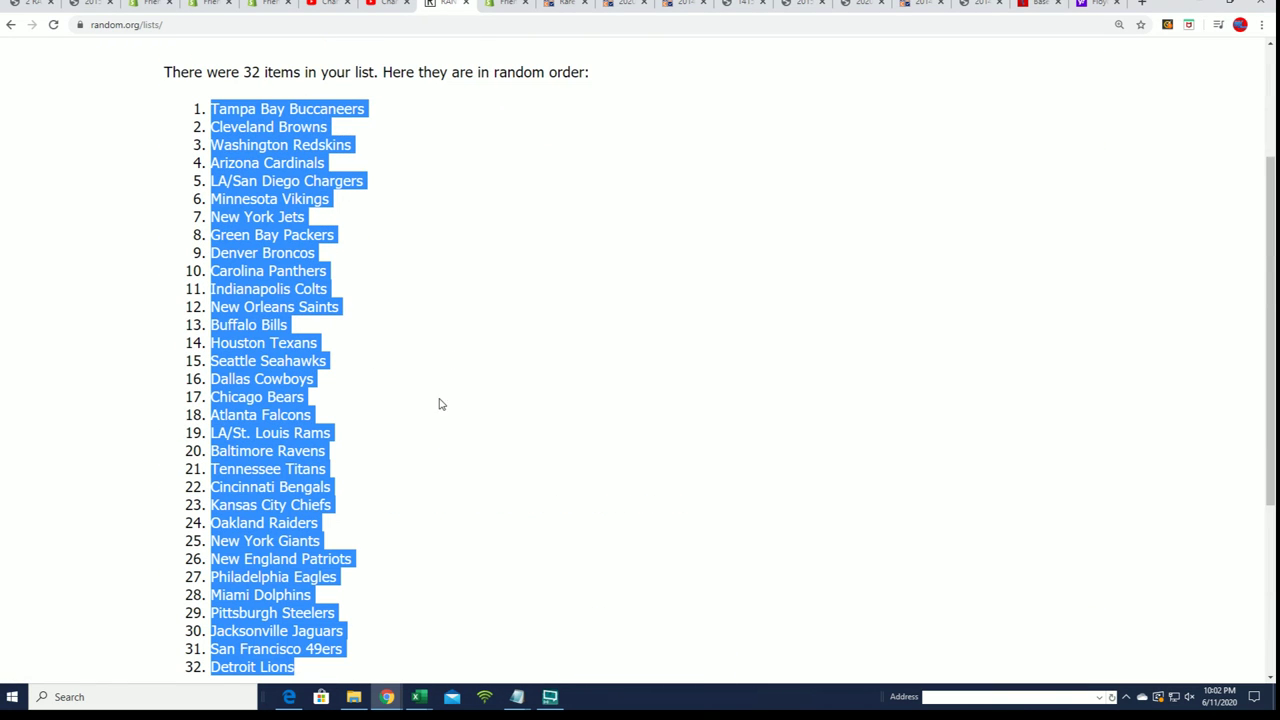
Switch to Excel and paste the randomized teams as unformatted text under TEAM NAMES starting at B2.
key("alt+Tab")
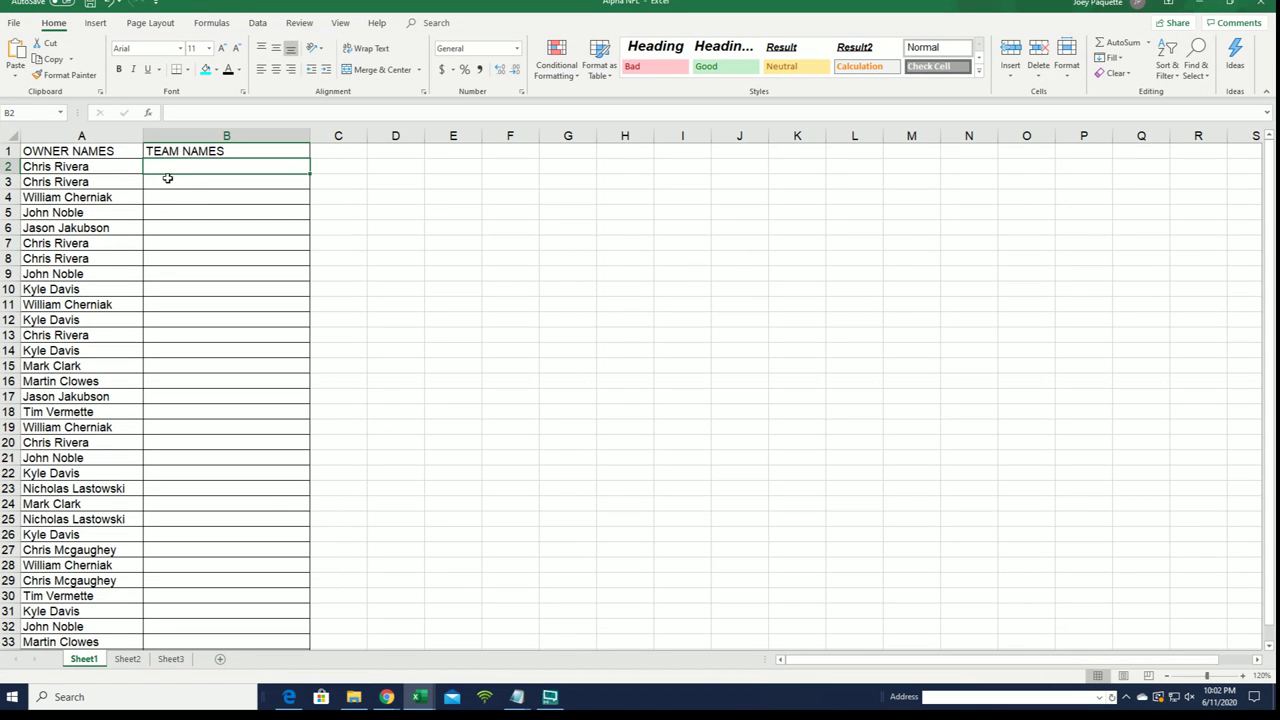
right_click(156, 164)
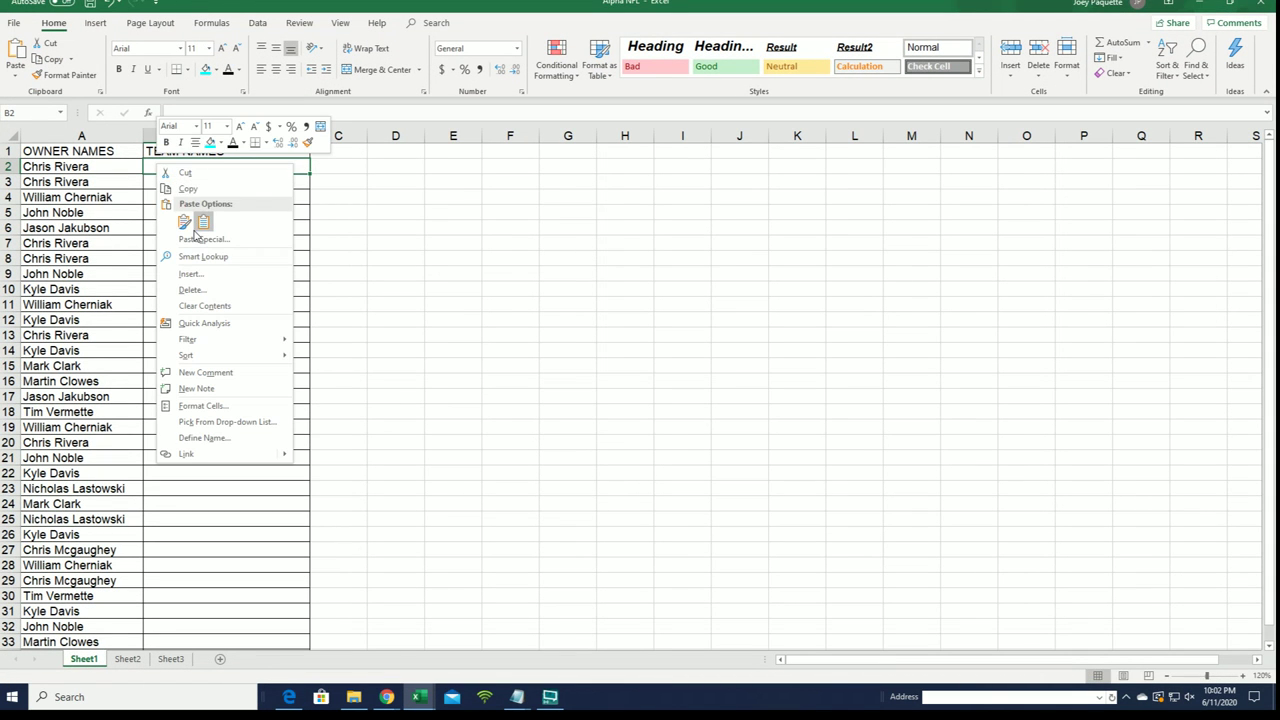
left_click(191, 242)
left_click(84, 171)
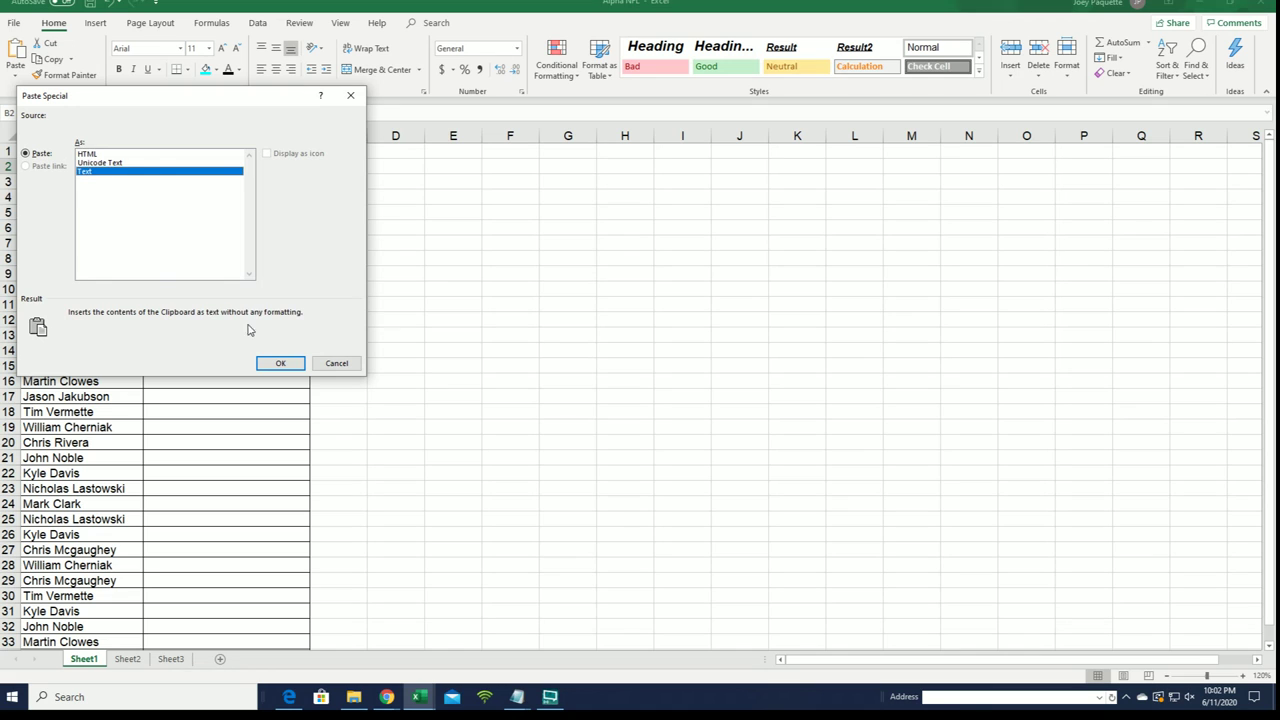
left_click(280, 363)
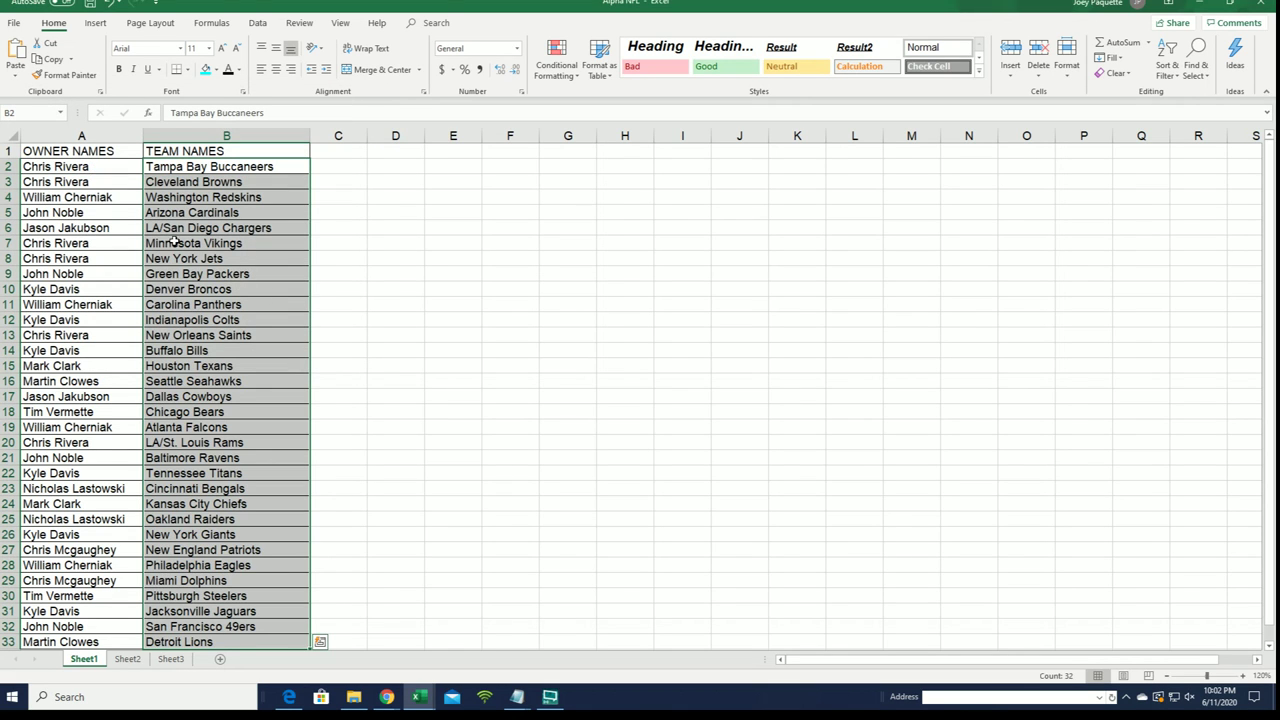
Review the owner and team pairings in row 32 and rows 8 to 10.
left_click(176, 628)
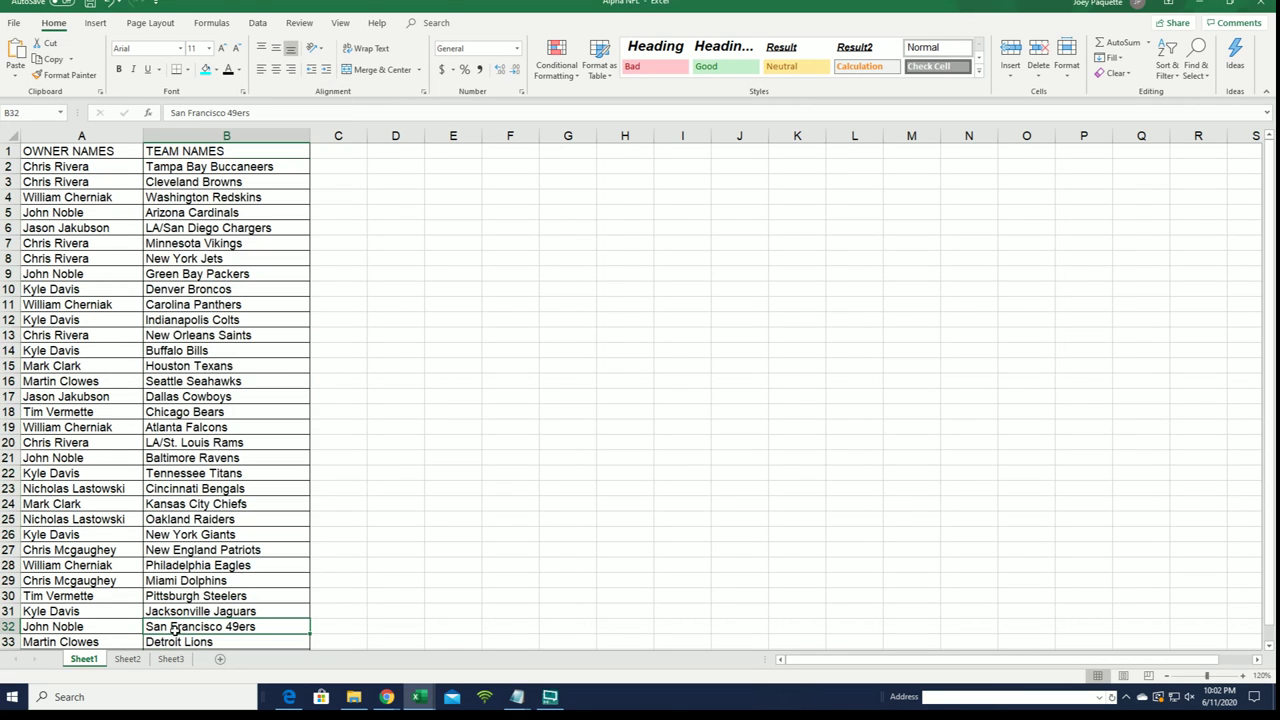
left_click(91, 630)
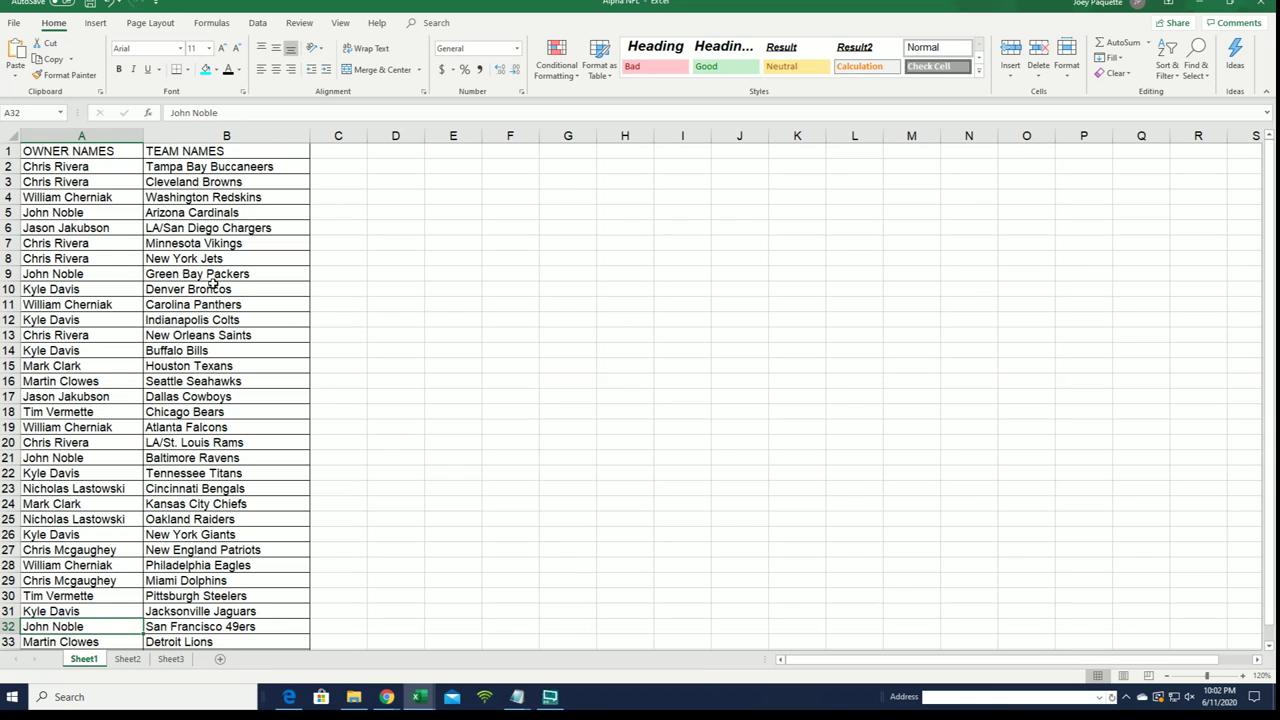
left_click(112, 258)
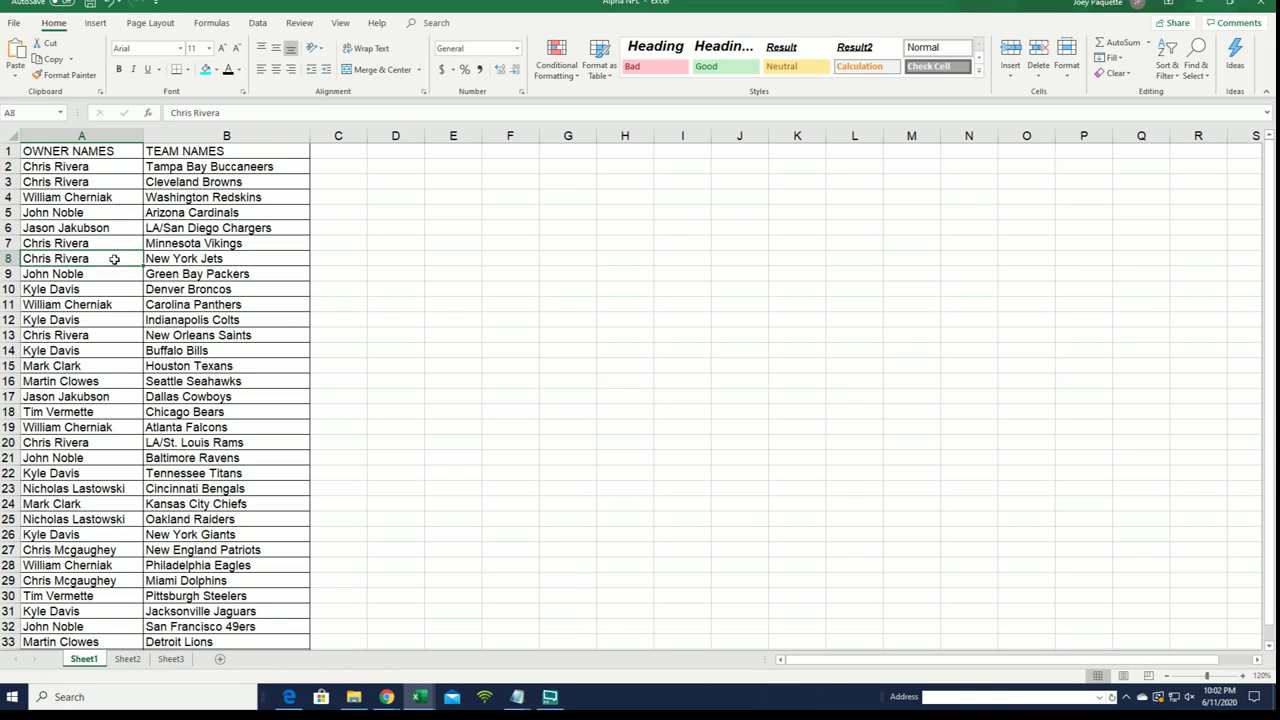
left_click(184, 257)
left_click(126, 259)
key("Down")
key("Down")
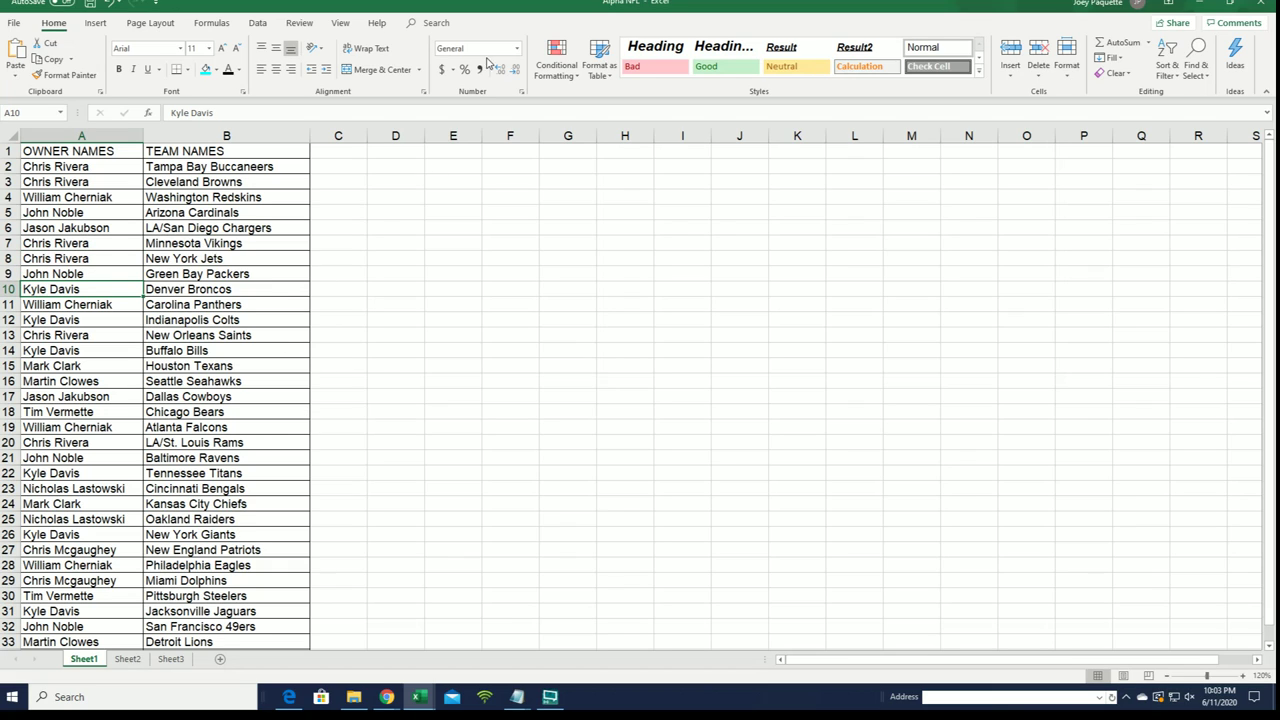
Sort B2:B33 from A to Z with the selection expanded to include the owners, and slightly narrow the OWNER NAMES column.
left_click_drag(228, 167, 262, 644)
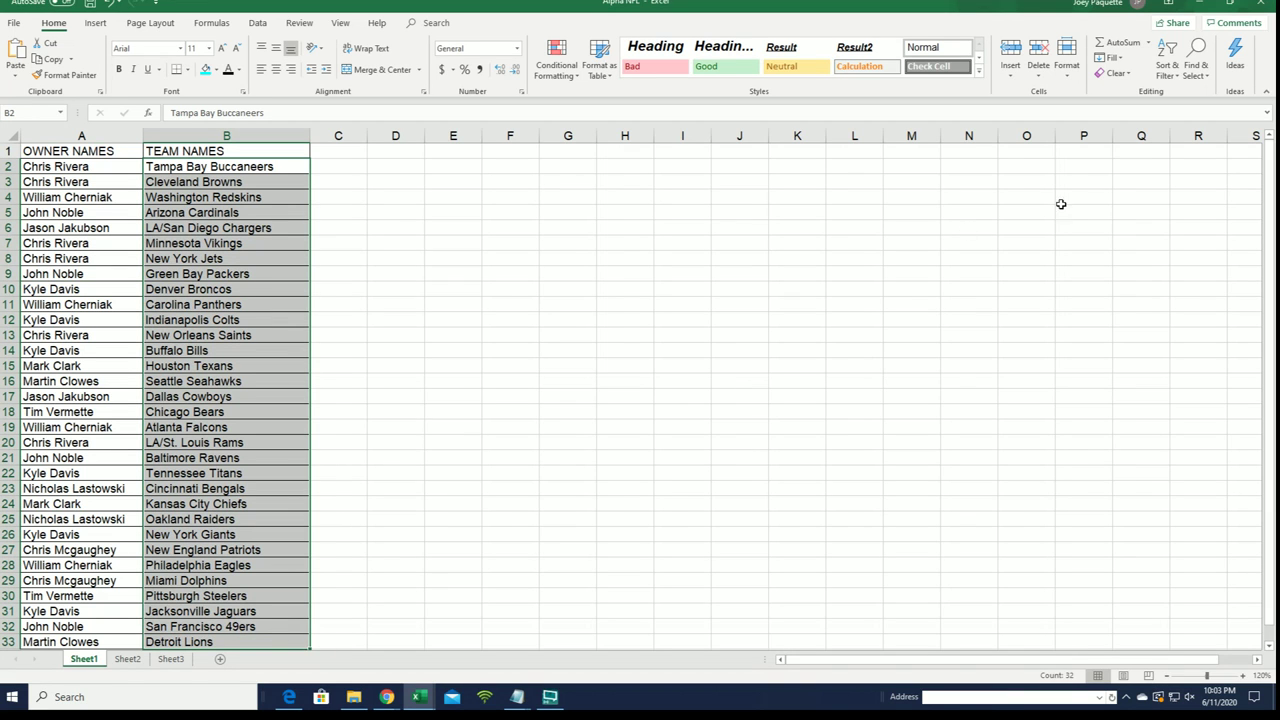
left_click(1167, 62)
left_click(1167, 93)
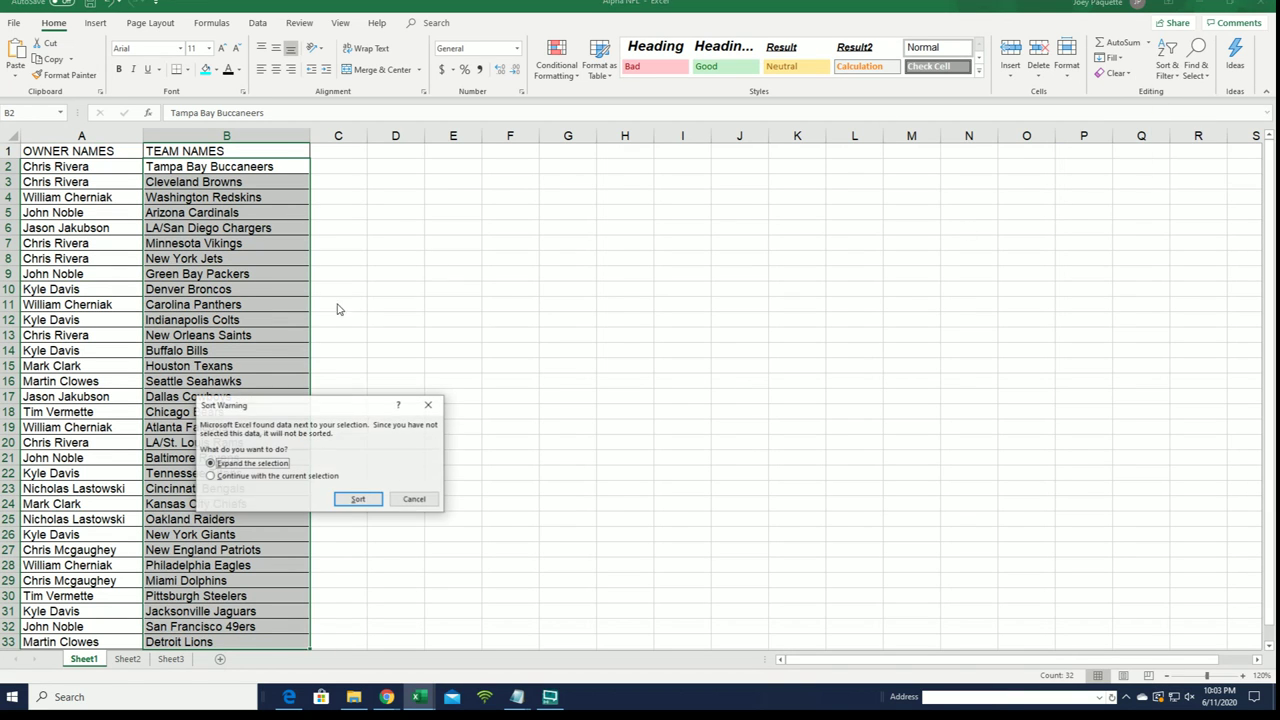
left_click(362, 501)
left_click(100, 136)
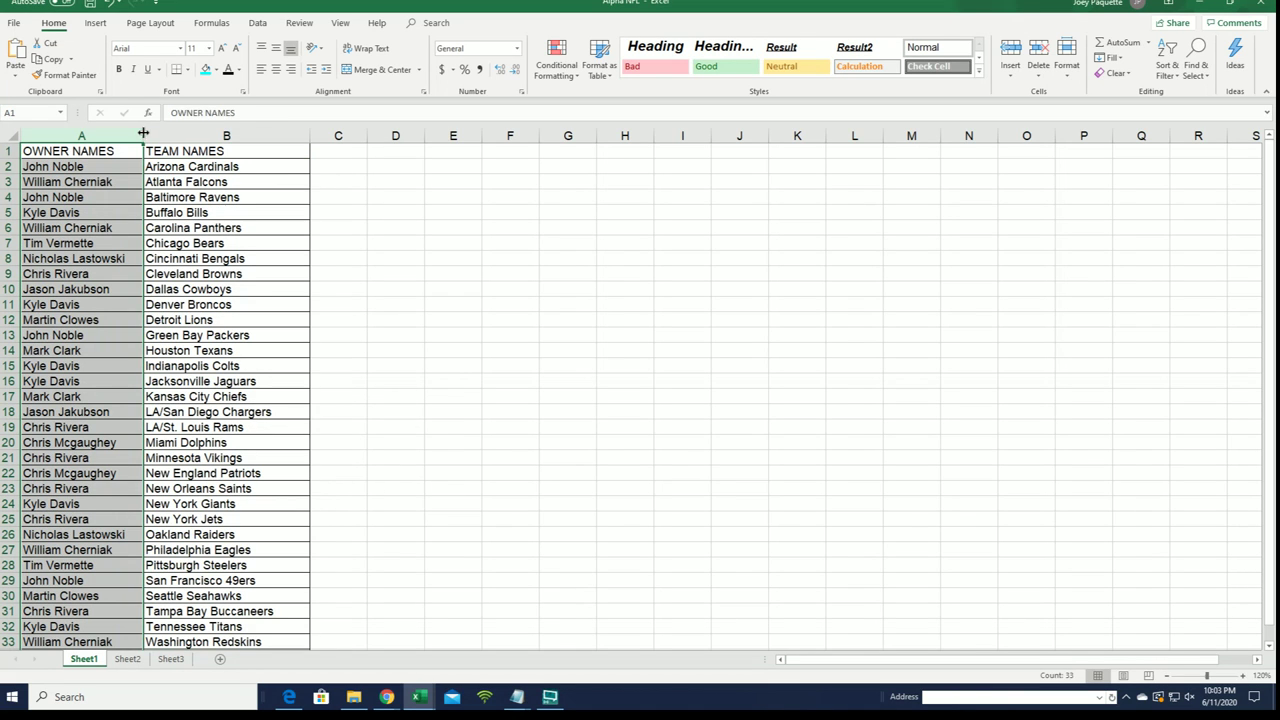
left_click_drag(143, 136, 130, 140)
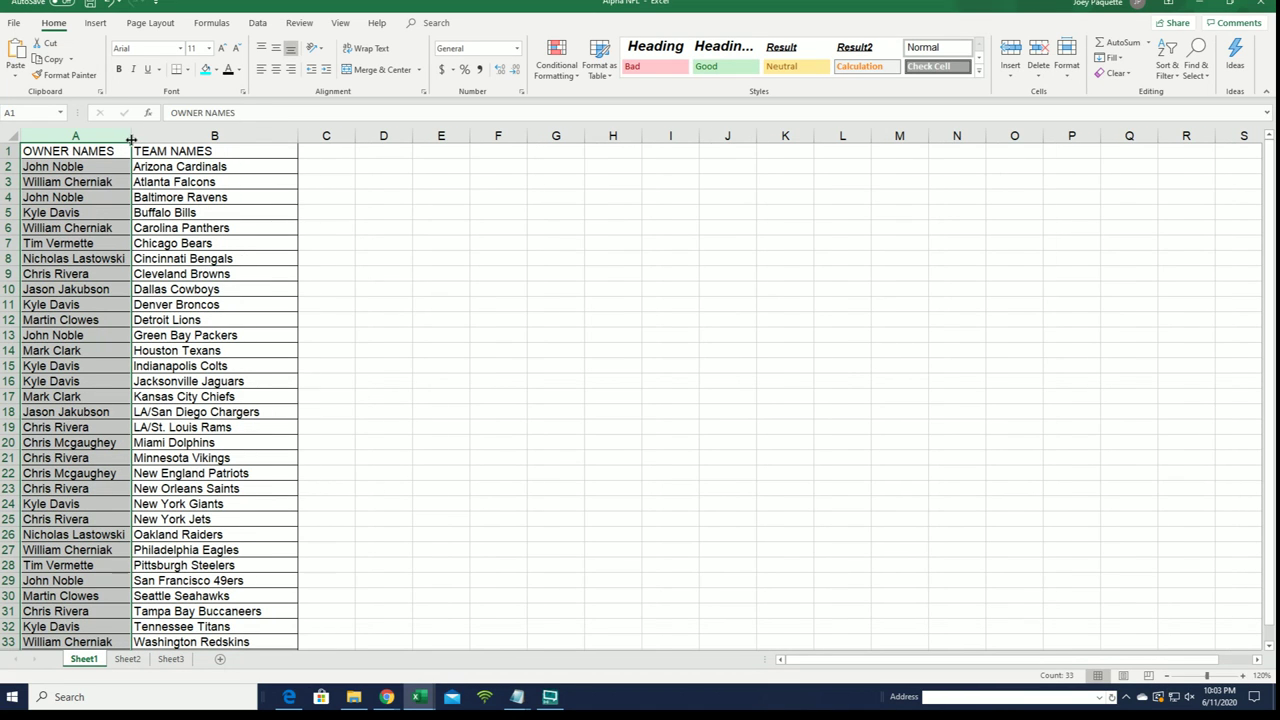